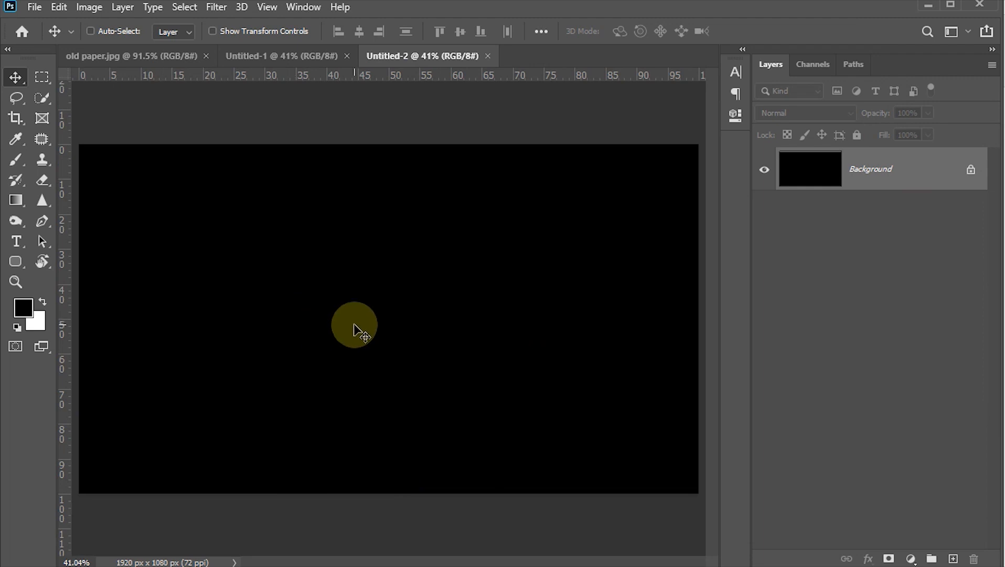
# Set up horizontal type in the Commerce Black Condensed SSi font at 300 pt.
pyautogui.press('t')
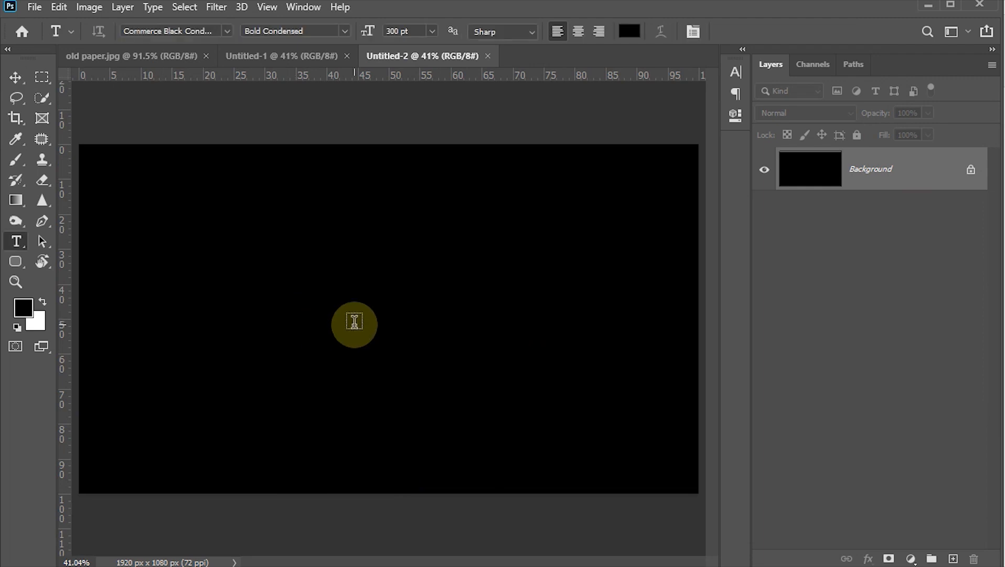
pyautogui.click(18, 243)
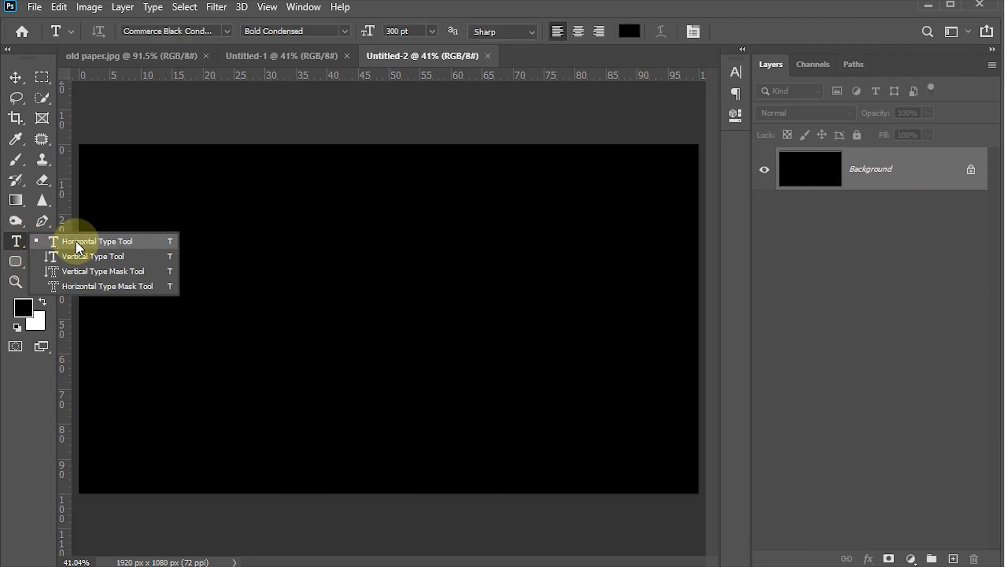
pyautogui.click(76, 242)
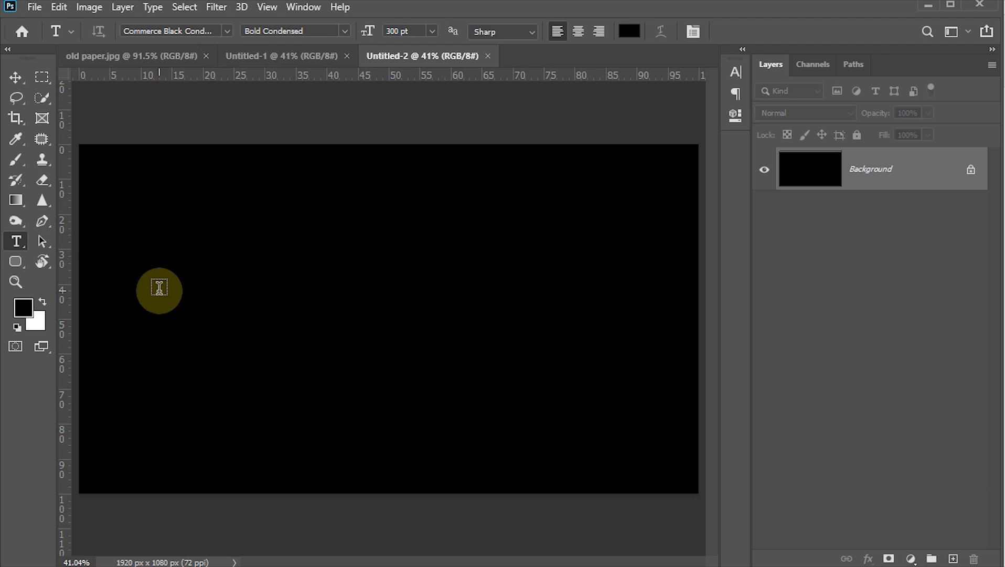
pyautogui.click(227, 31)
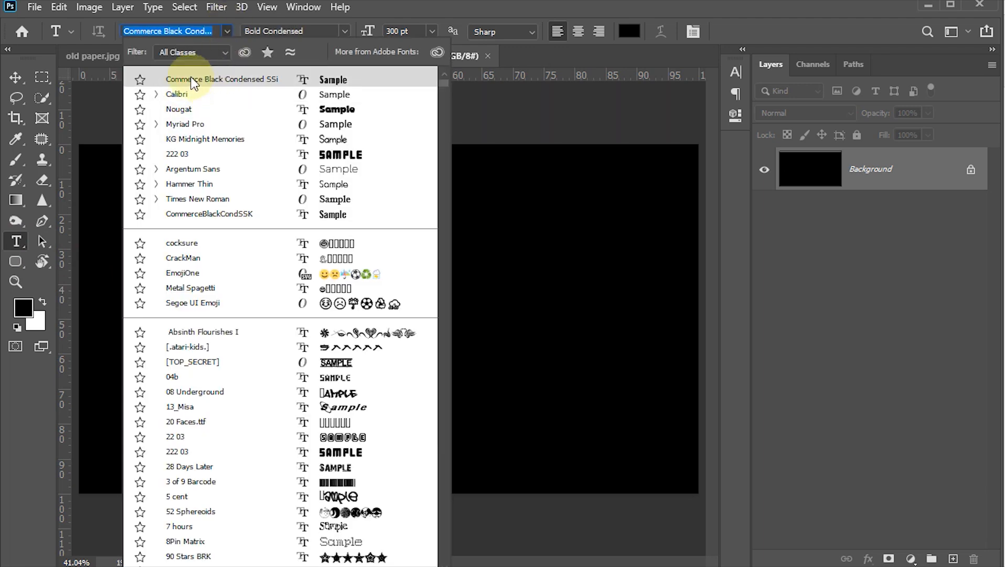
pyautogui.click(212, 80)
pyautogui.click(408, 32)
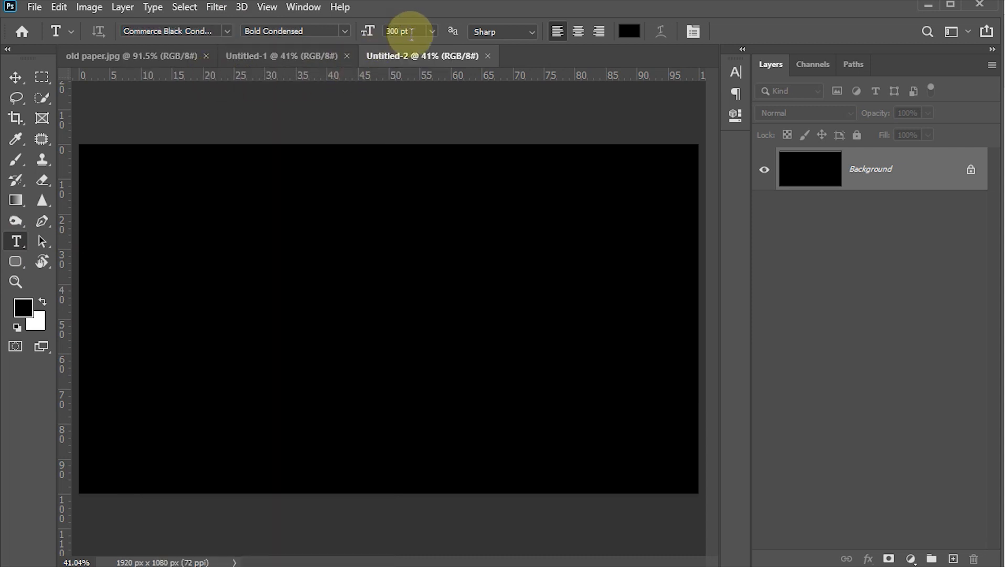
pyautogui.write('300')
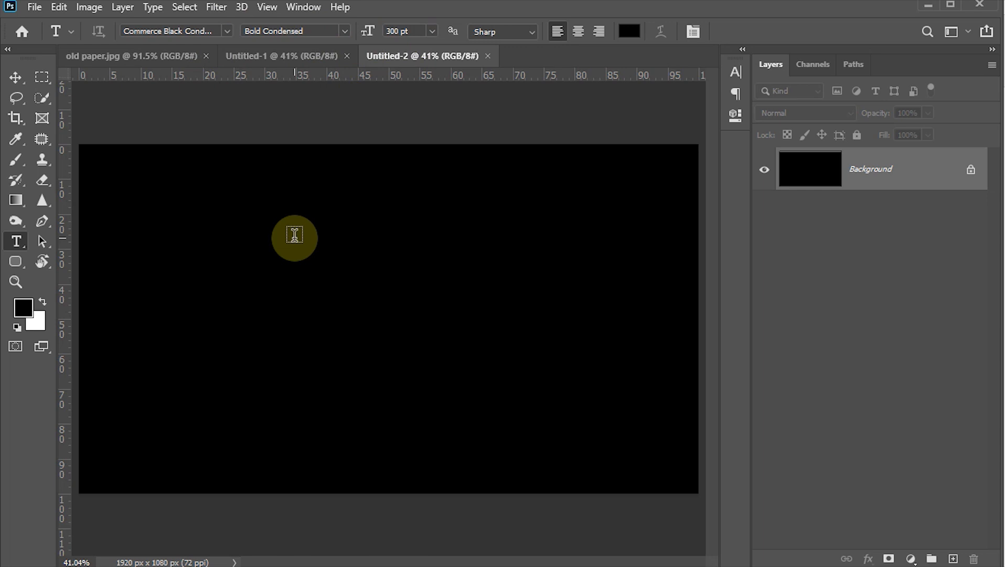
# Set the text color to white (ffffff).
pyautogui.click(627, 32)
pyautogui.moveTo(610, 264); pyautogui.dragTo(554, 150)
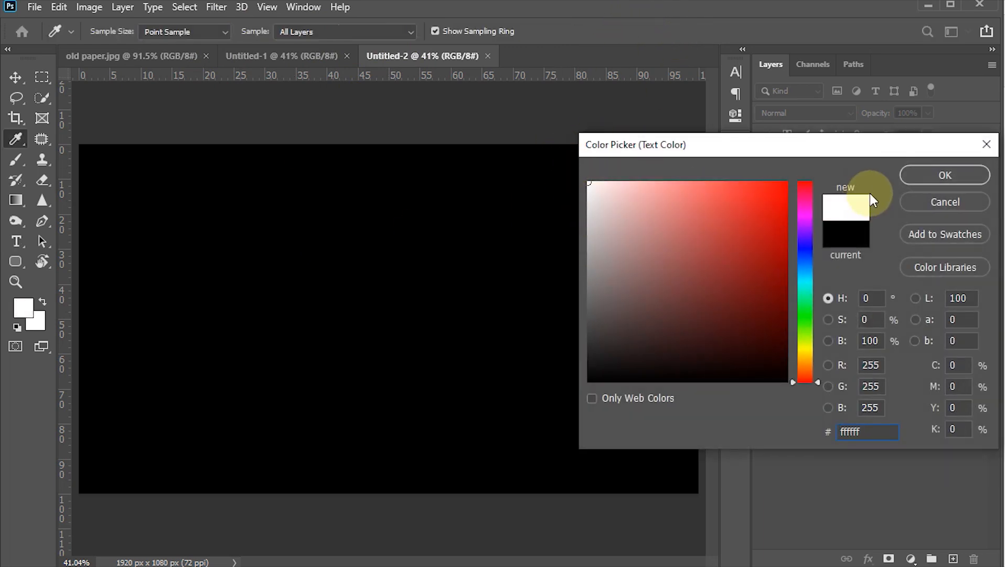
pyautogui.click(923, 178)
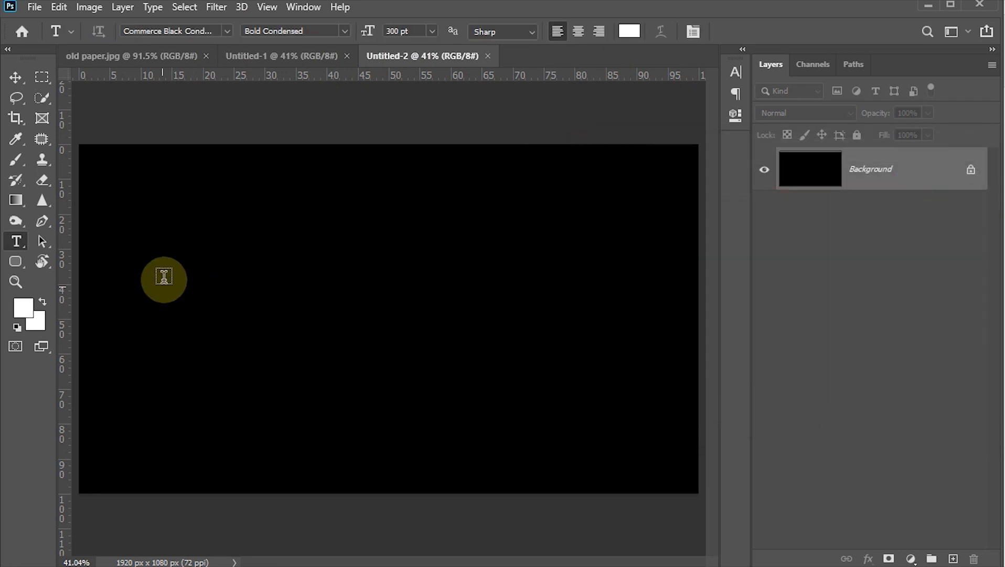
# Add the text "APPROVED" in the upper part of the black canvas and commit it.
pyautogui.click(154, 287)
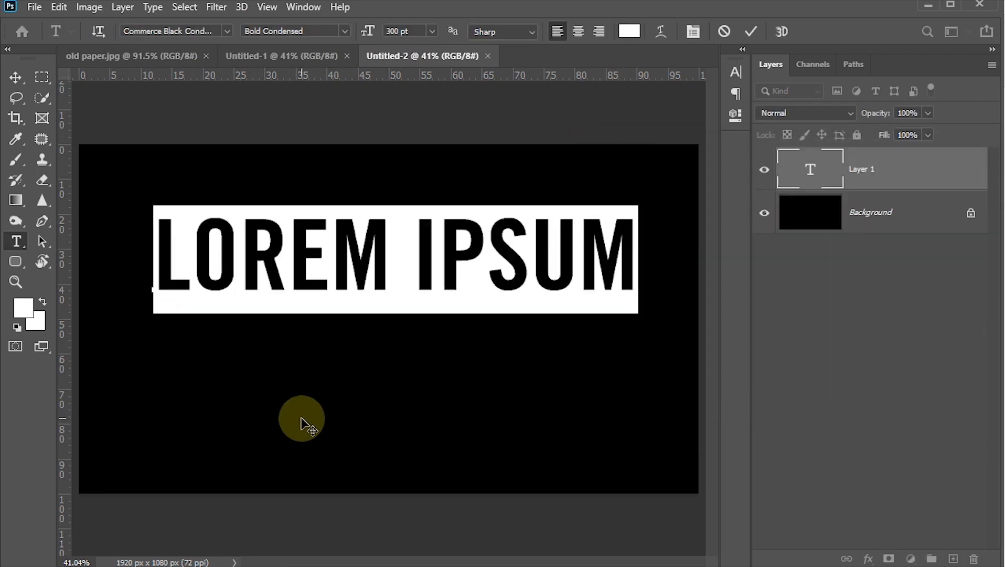
pyautogui.write('APPRO')
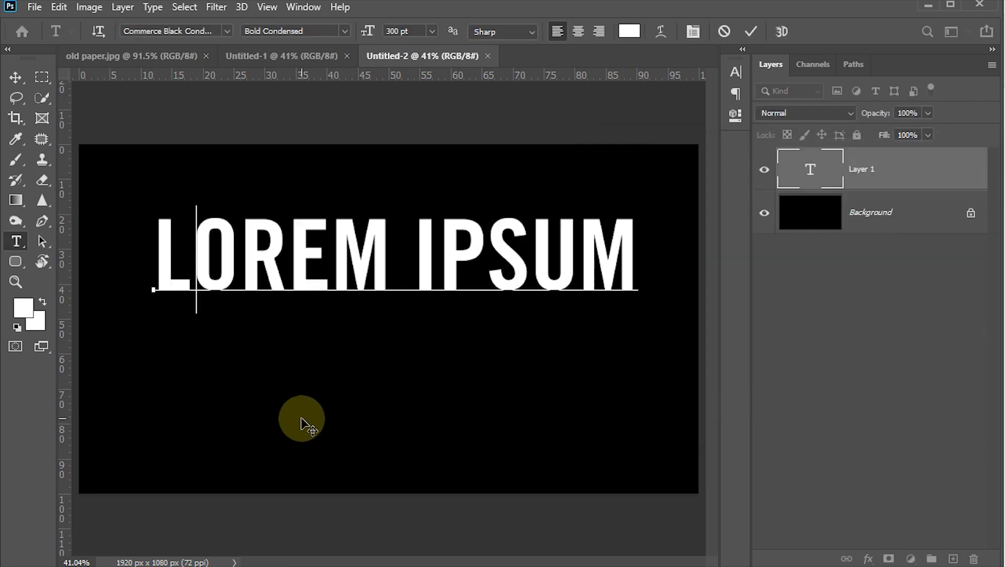
pyautogui.write('VED')
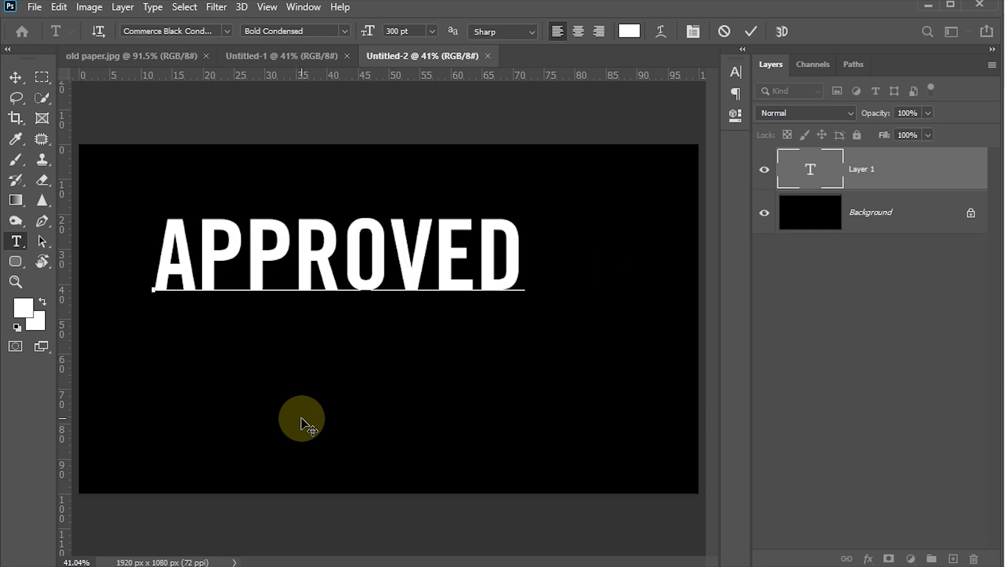
pyautogui.click(750, 31)
pyautogui.click(15, 77)
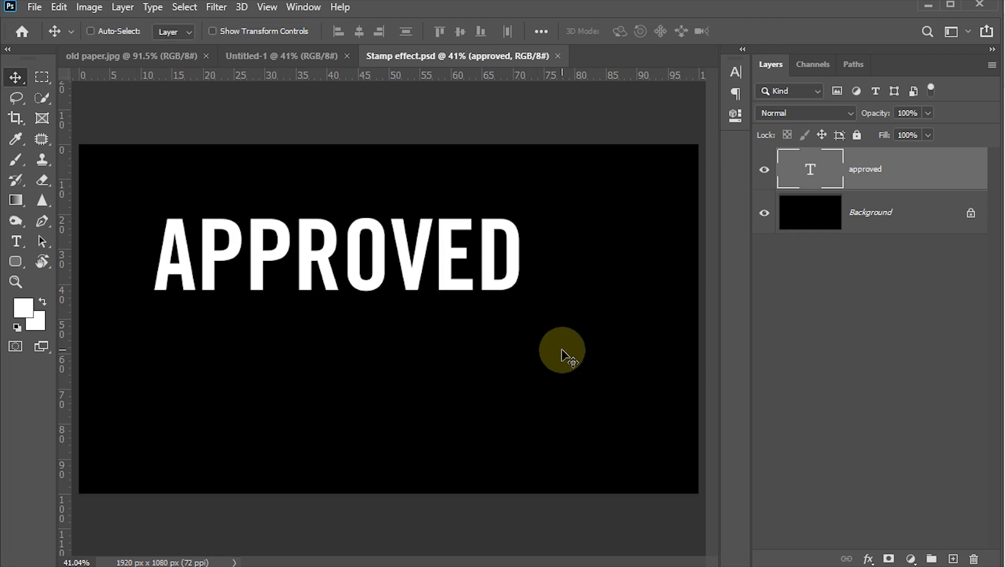
# Set up the Rounded Rectangle Tool in Shape mode with no fill and a white 22 px stroke.
pyautogui.click(15, 261)
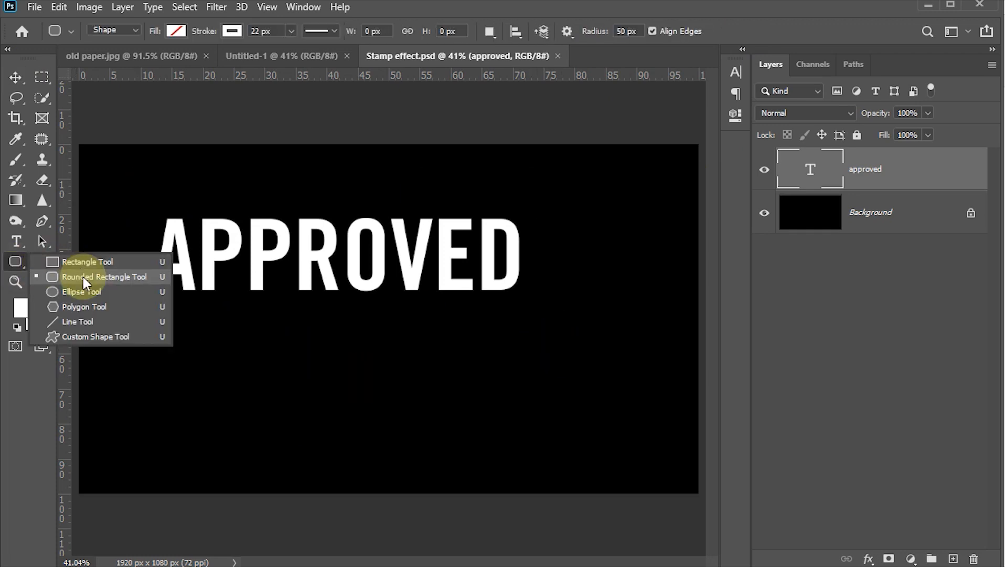
pyautogui.click(86, 282)
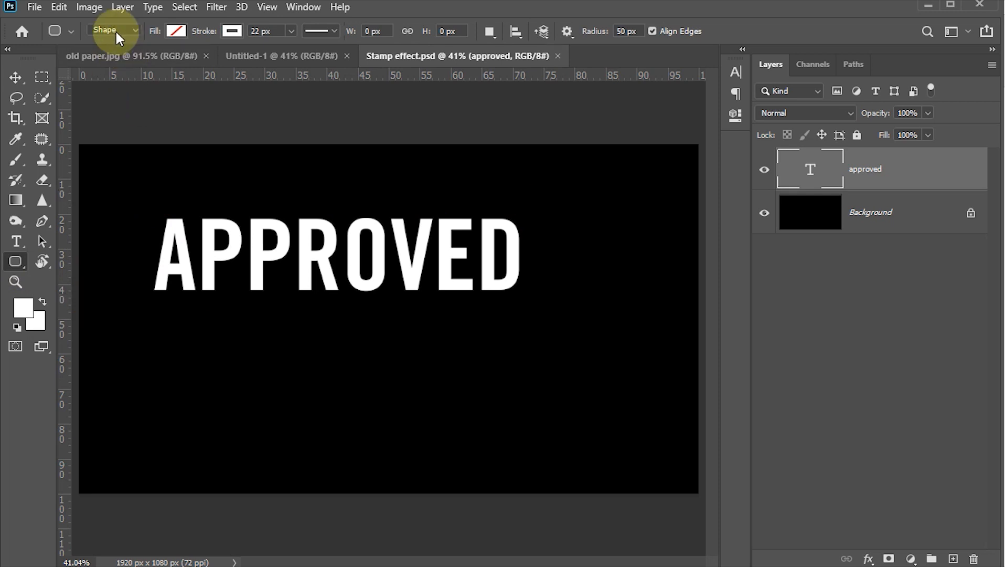
pyautogui.click(174, 31)
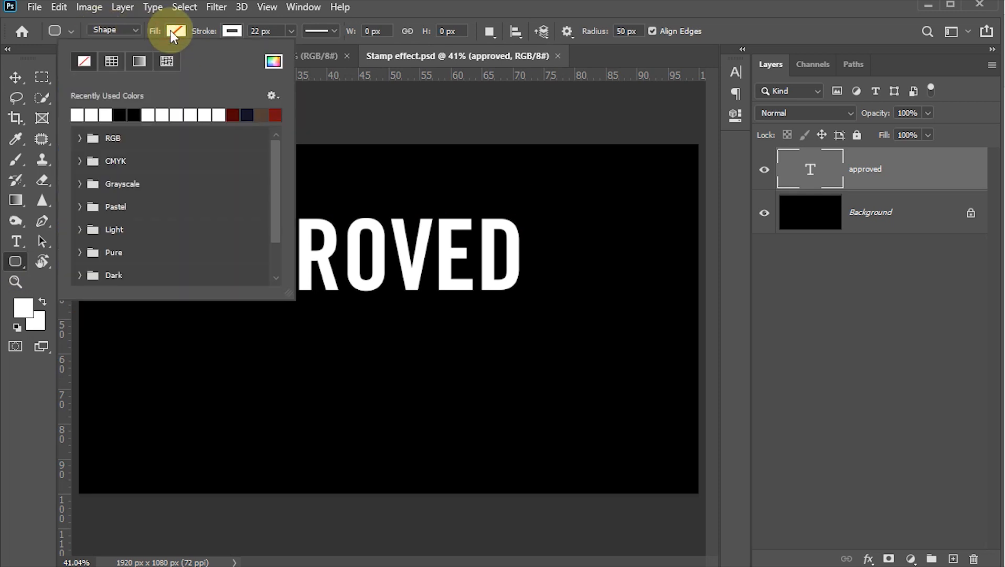
pyautogui.click(232, 31)
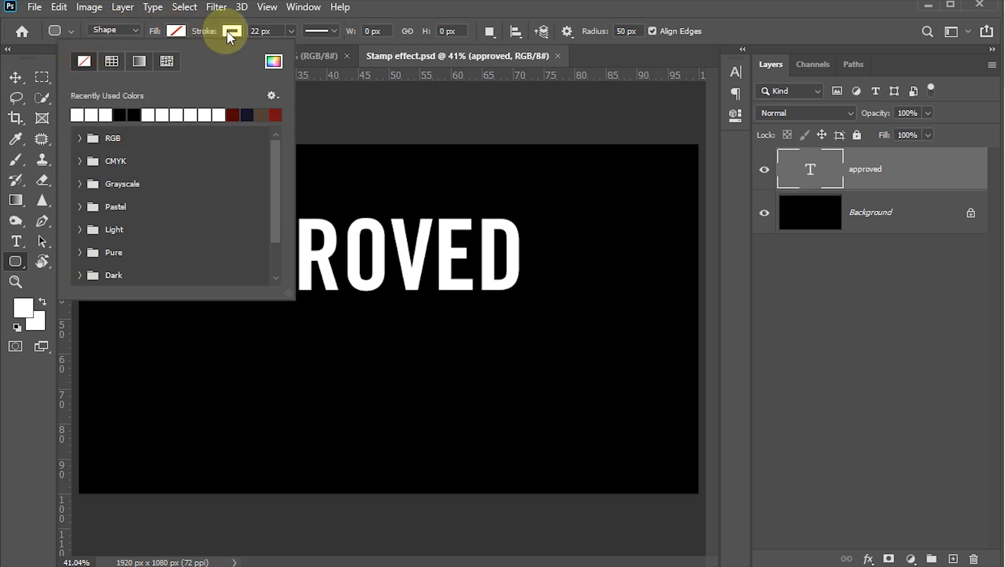
pyautogui.click(132, 114)
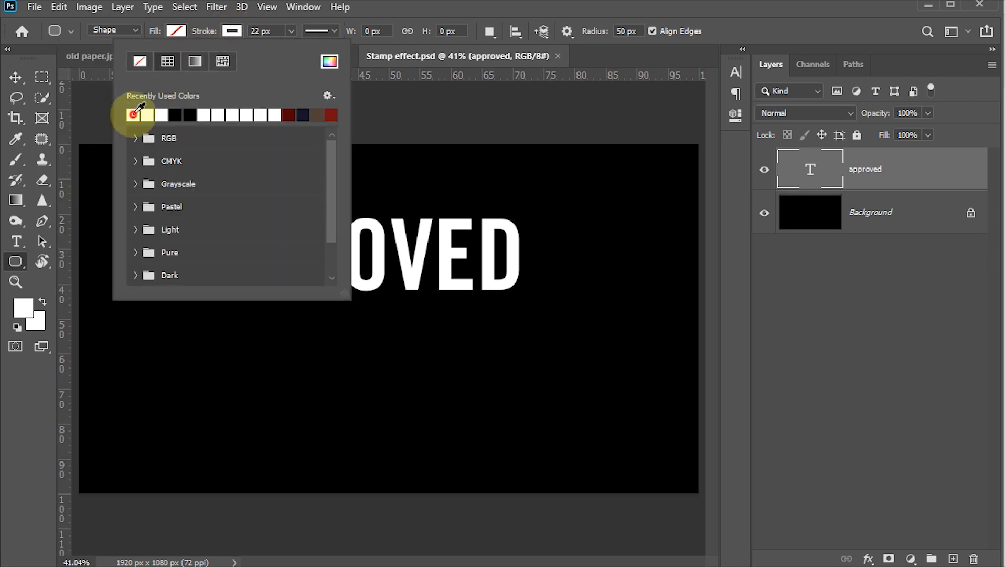
pyautogui.click(273, 31)
pyautogui.doubleClick(273, 32)
pyautogui.write('22')
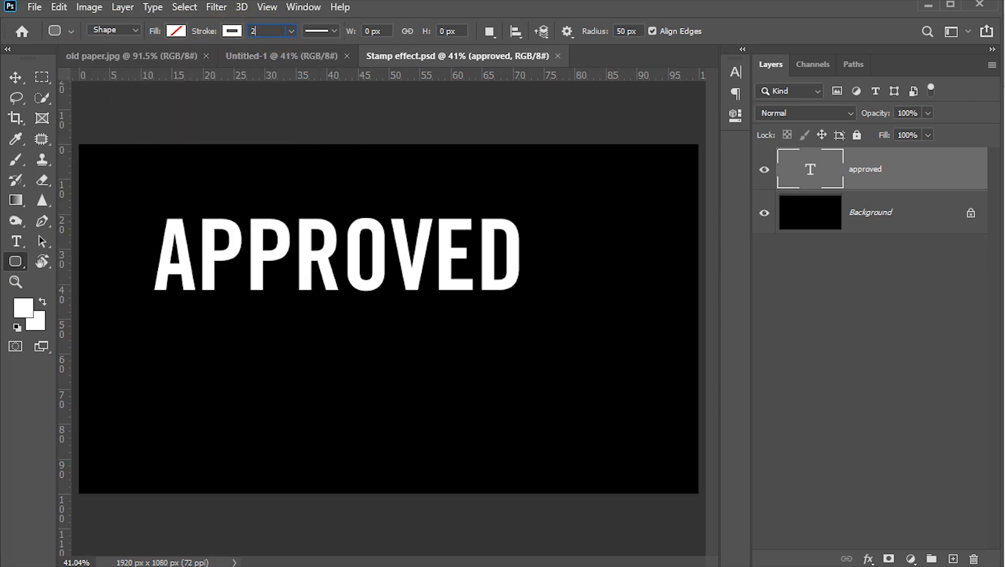
# Keep the rectangle's stroke solid and align it to the outside of the shape.
pyautogui.click(333, 31)
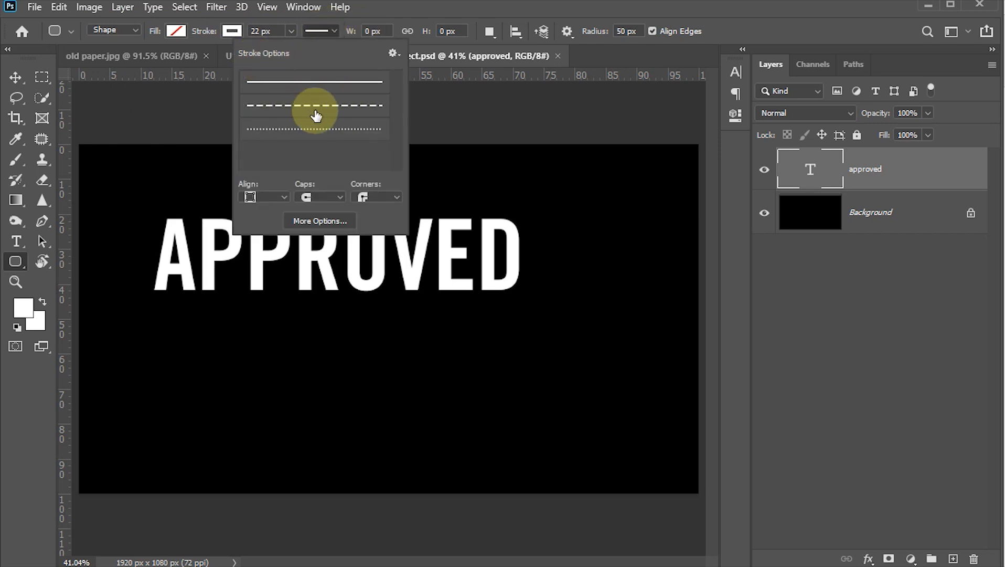
pyautogui.click(283, 198)
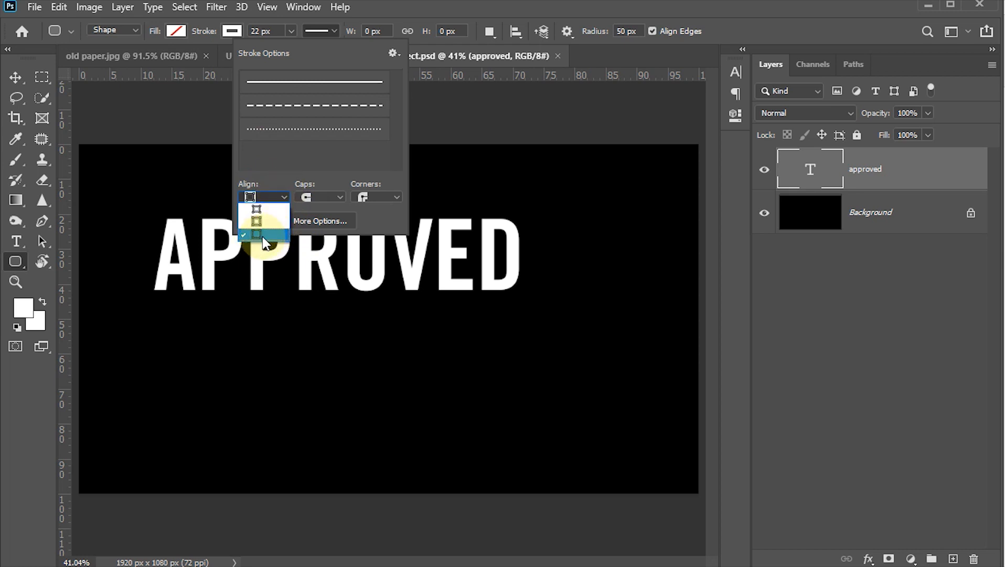
pyautogui.click(259, 235)
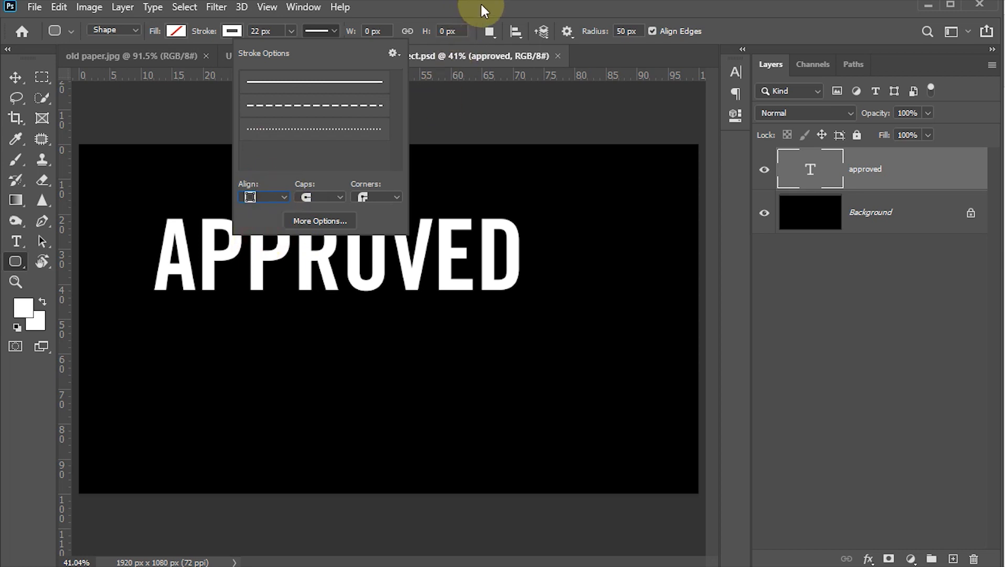
# Draw a rounded rectangle about 1229 by 386 px with 50 px corners as a frame around the APPROVED text.
pyautogui.click(151, 231)
pyautogui.moveTo(142, 193)
pyautogui.mouseDown()
pyautogui.moveTo(240, 249)
pyautogui.moveTo(330, 282)
pyautogui.moveTo(541, 317)
pyautogui.moveTo(532, 316)
pyautogui.mouseUp()
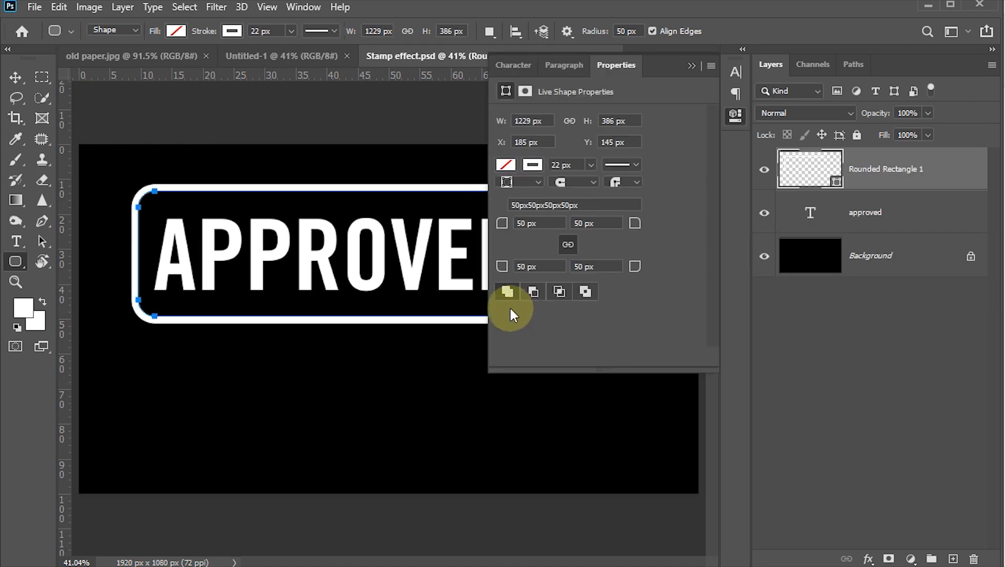
pyautogui.click(15, 79)
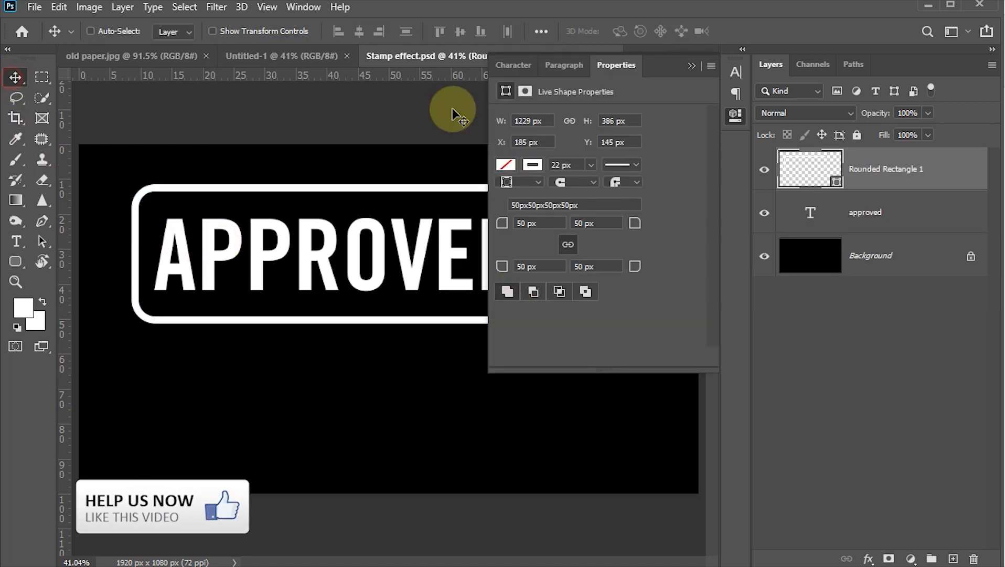
pyautogui.click(734, 116)
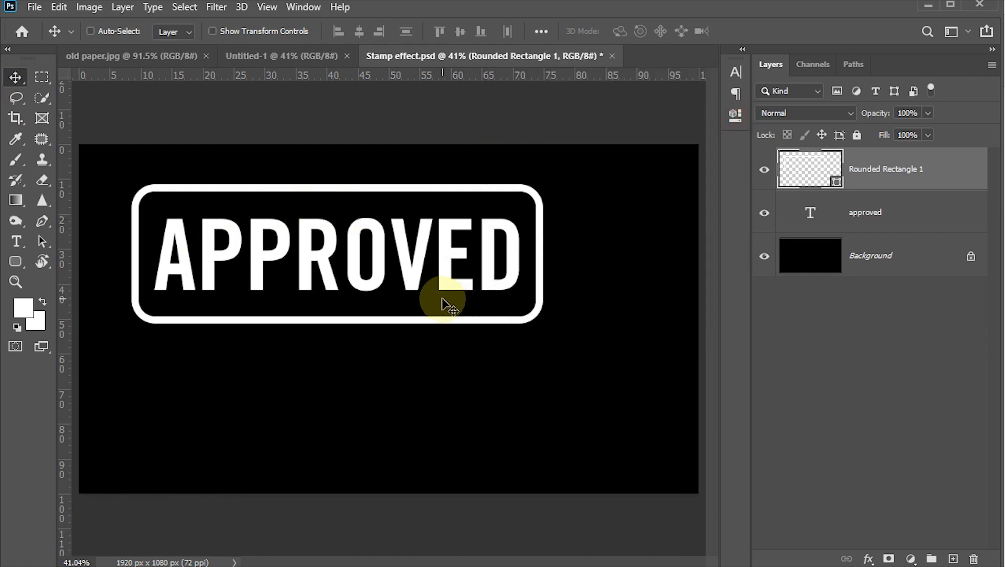
# Center the rounded rectangle and the approved text layer horizontally and vertically on the canvas.
pyautogui.click(912, 211)
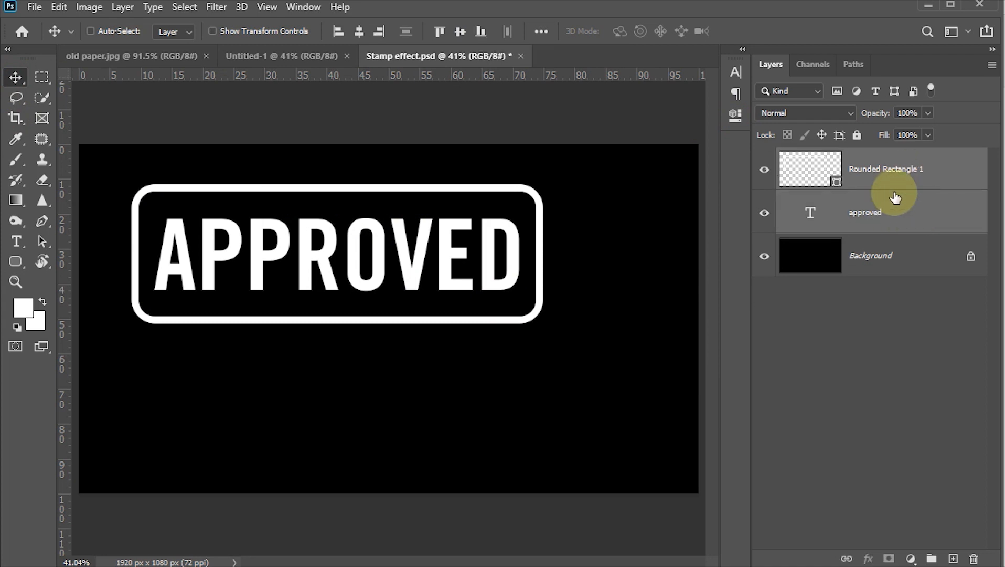
pyautogui.hotkey('ctrl', 'a')
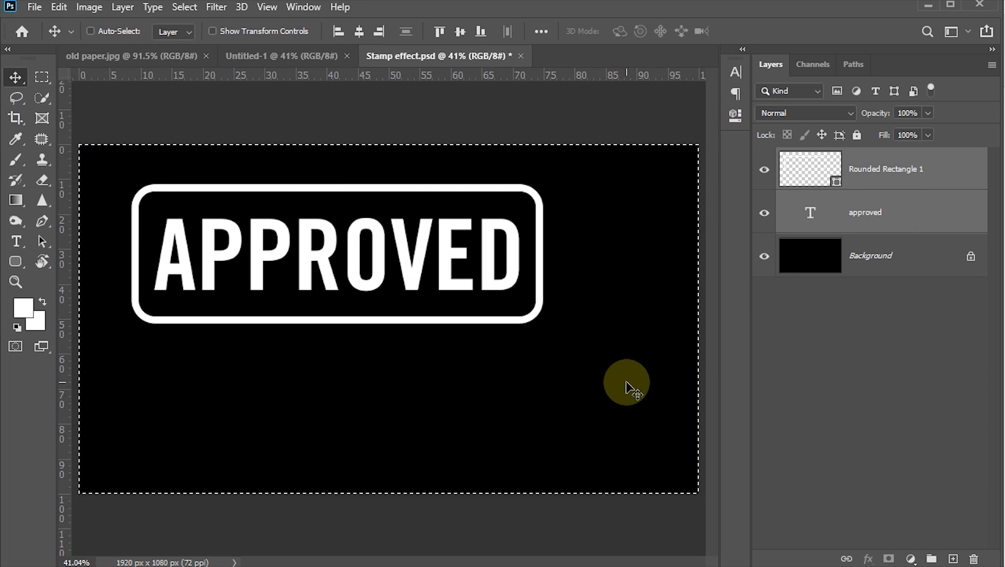
pyautogui.click(359, 32)
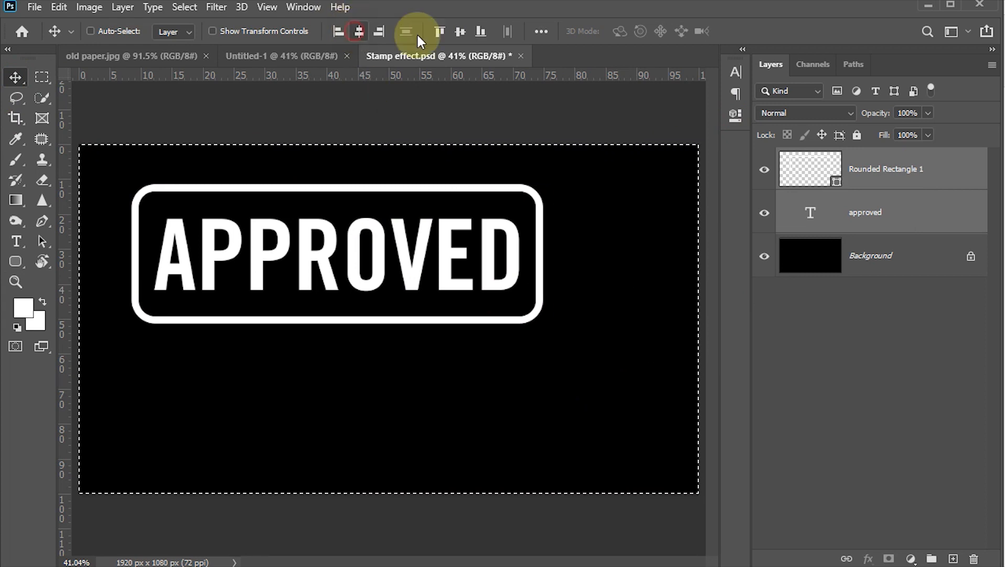
pyautogui.click(460, 32)
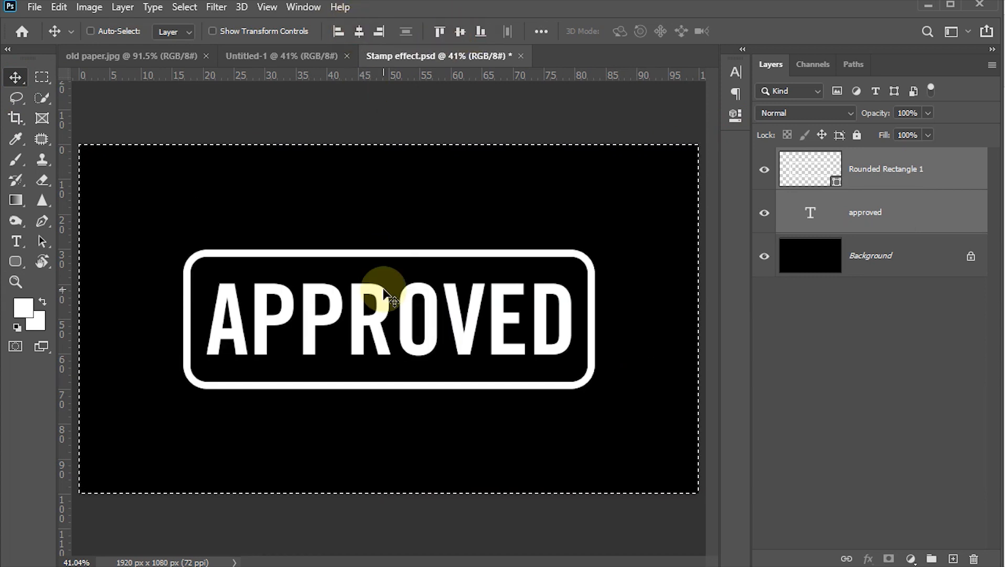
pyautogui.hotkey('ctrl', 'd')
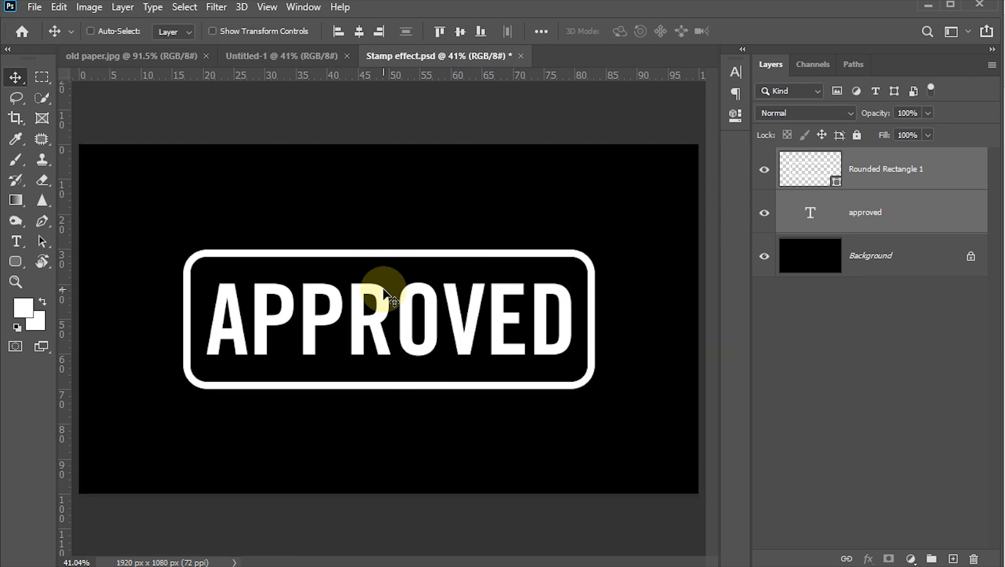
# Reset the foreground and background colors to the default black and white, and save the document.
pyautogui.press('d')
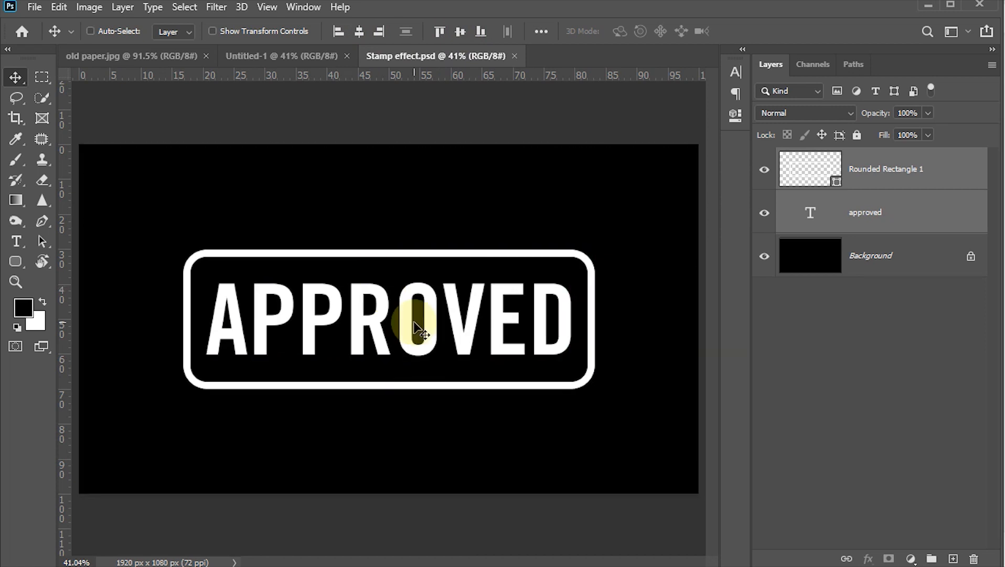
pyautogui.hotkey('ctrl', 's')
# Convert the rounded rectangle, text and Background layers together into one smart object.
pyautogui.click(914, 263)
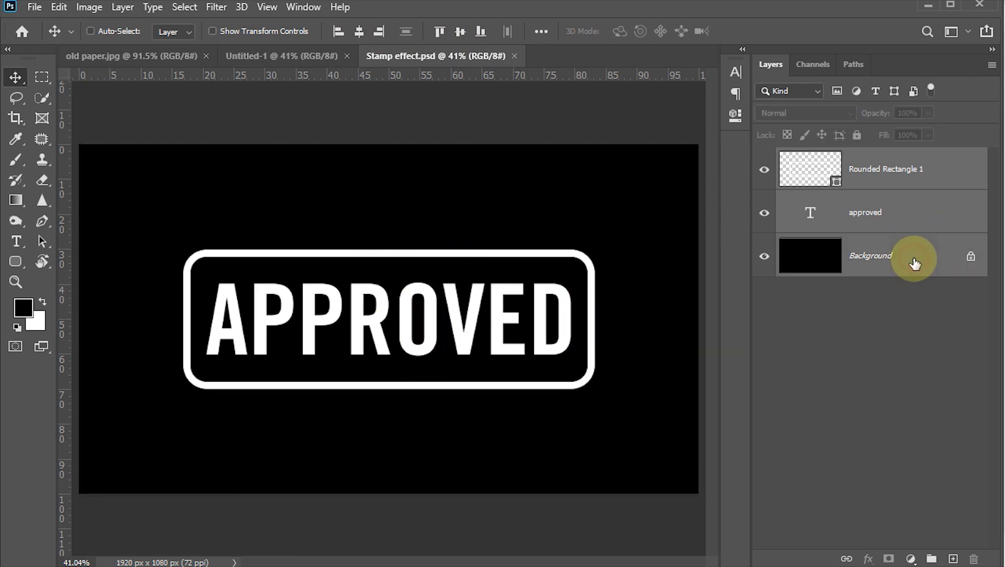
pyautogui.rightClick(915, 263)
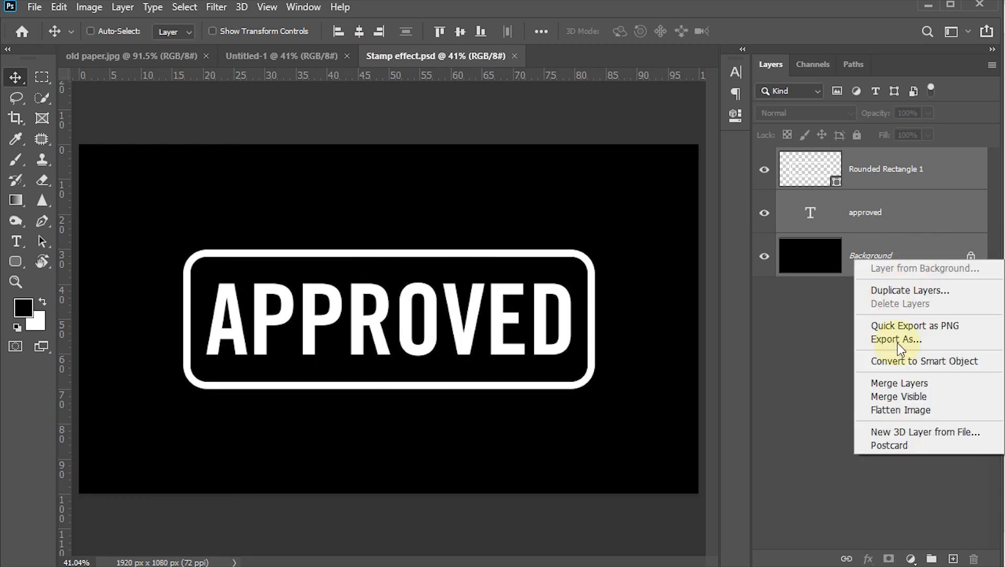
pyautogui.click(906, 361)
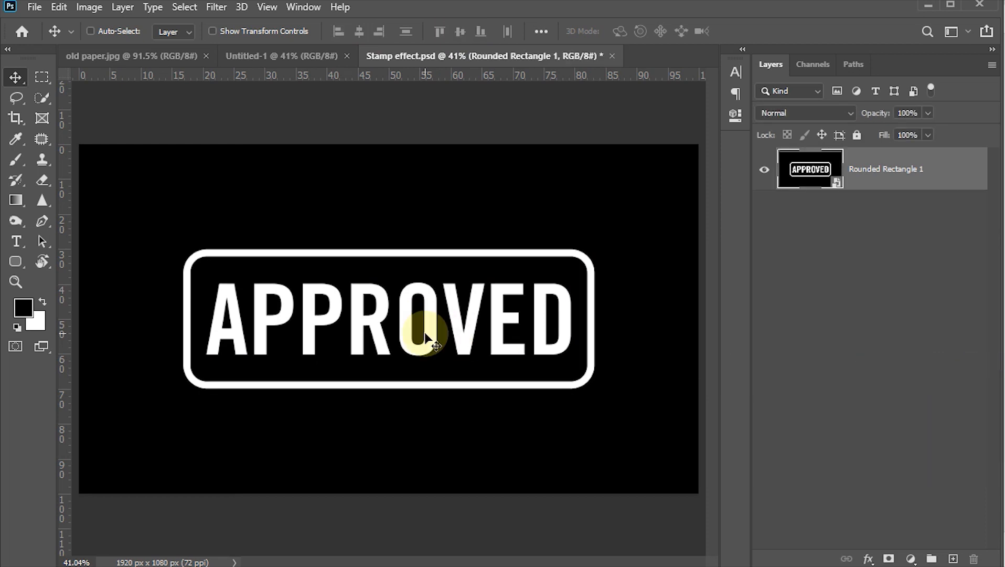
# Apply the Spatter brush-stroke filter to the smart object with Spray Radius 12 and Smoothness 4.
pyautogui.click(215, 8)
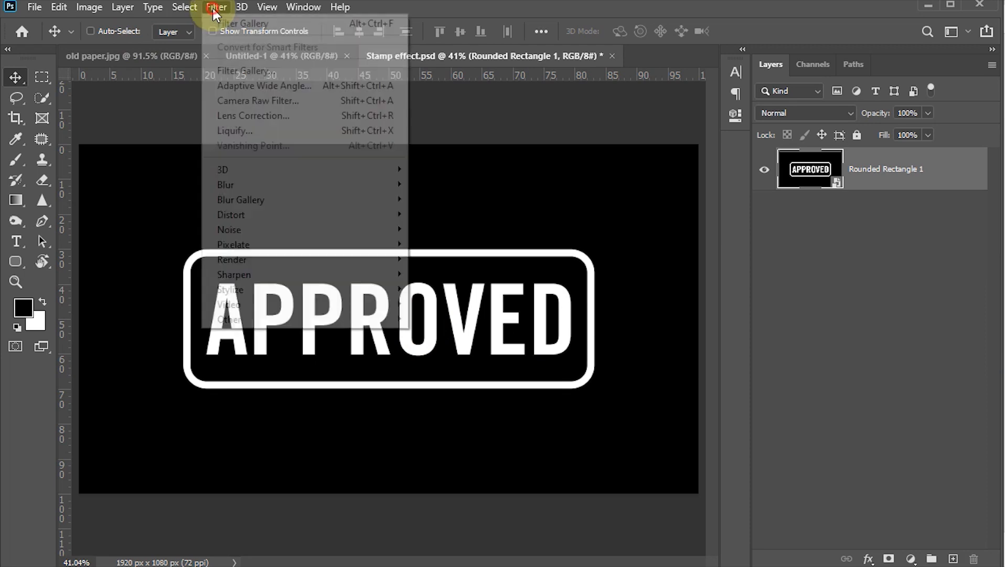
pyautogui.click(233, 73)
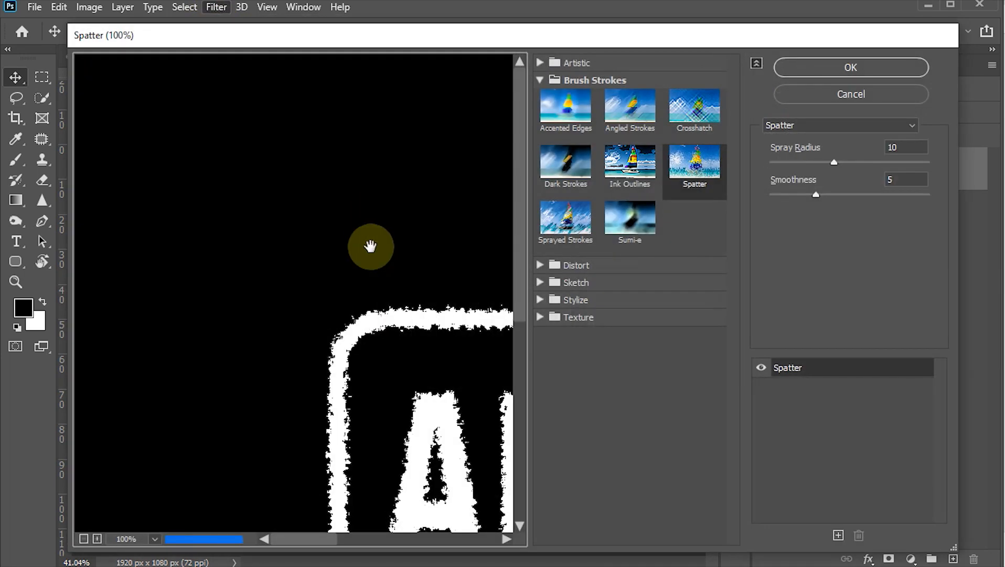
pyautogui.moveTo(370, 247); pyautogui.dragTo(202, 146)
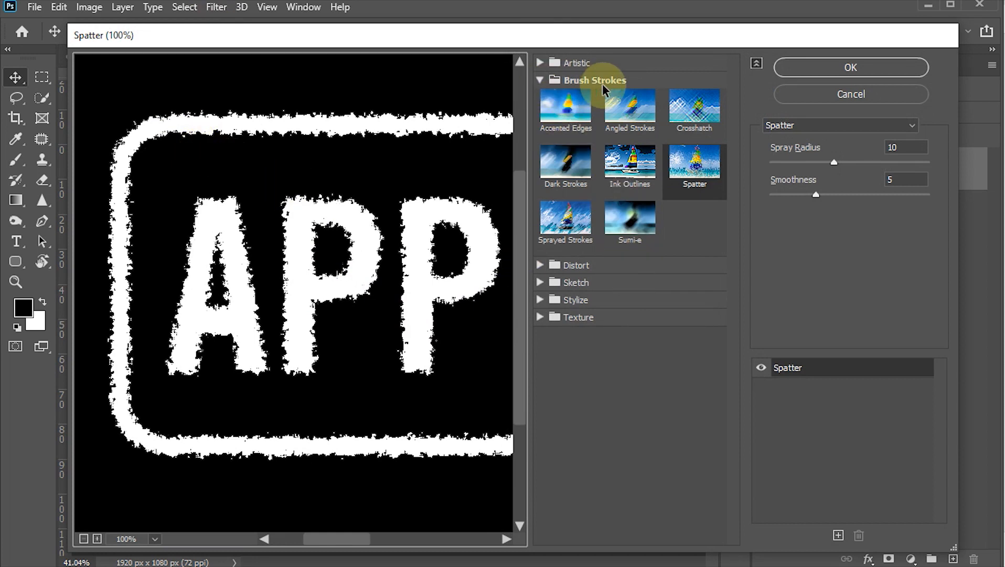
pyautogui.click(691, 171)
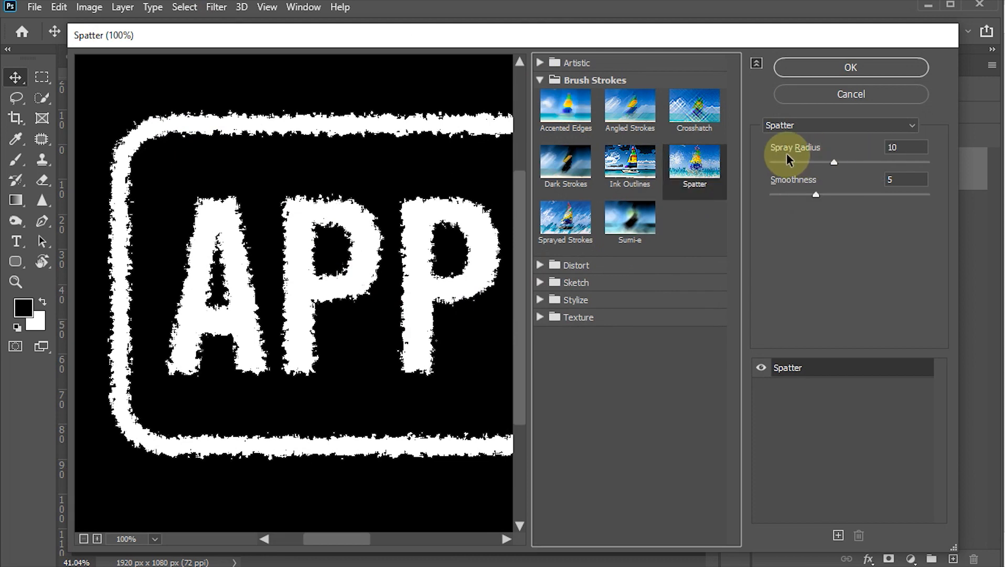
pyautogui.doubleClick(904, 151)
pyautogui.write('12')
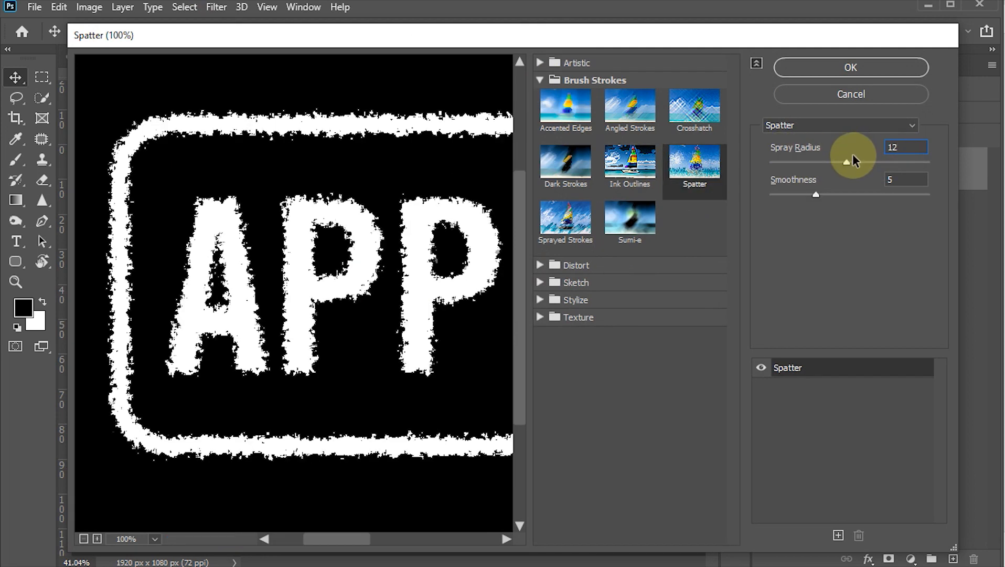
pyautogui.doubleClick(913, 179)
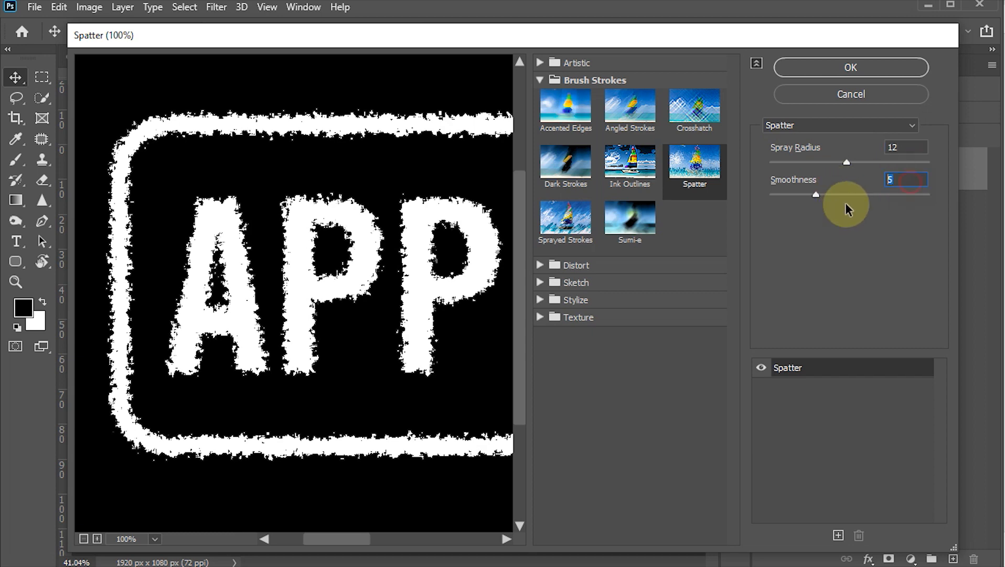
pyautogui.write('4')
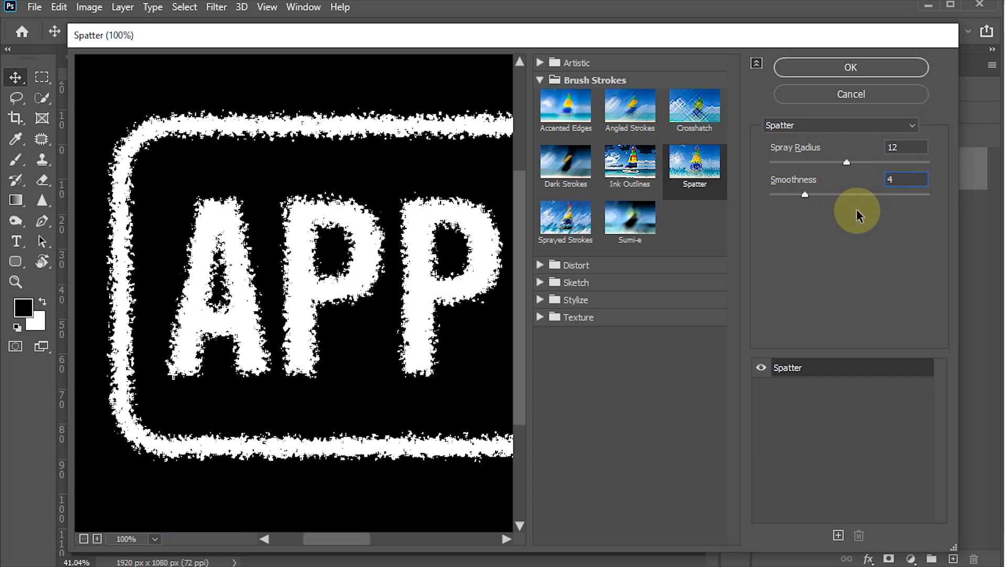
pyautogui.click(850, 68)
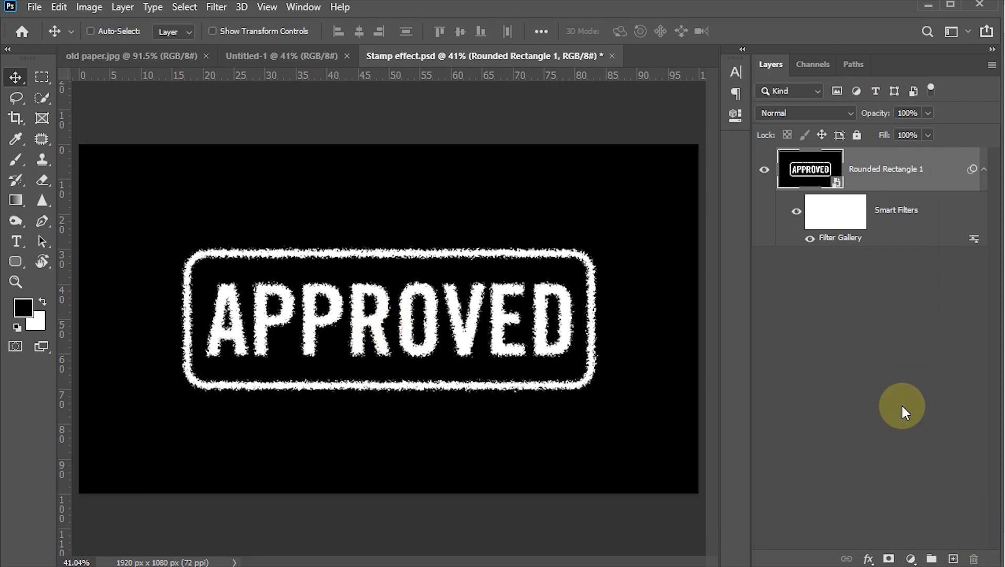
# Add a new layer beneath the smart object and fill it with the black foreground color.
pyautogui.press('ctrl')
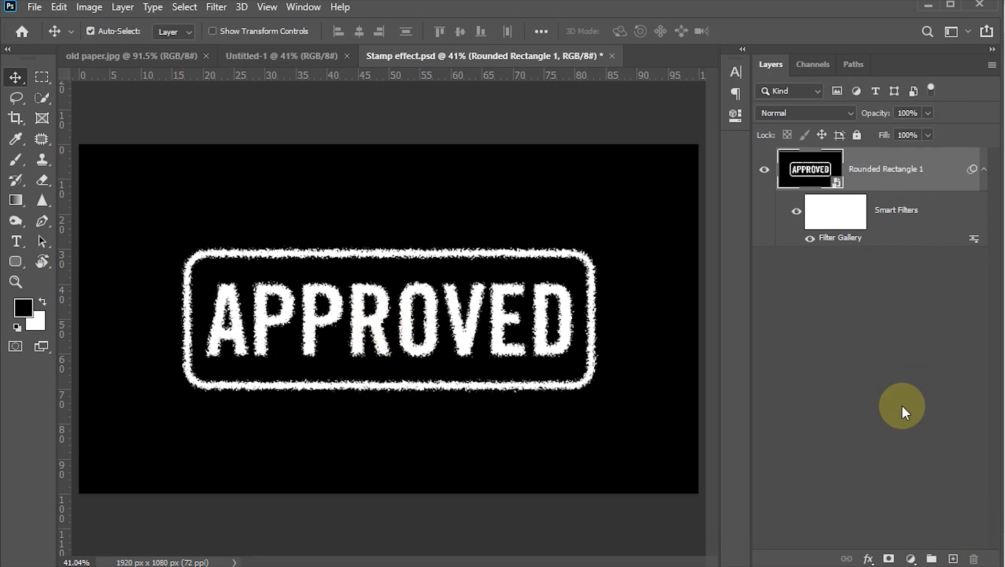
pyautogui.keyDown('ctrl'); pyautogui.click(954, 559); pyautogui.keyUp('ctrl')
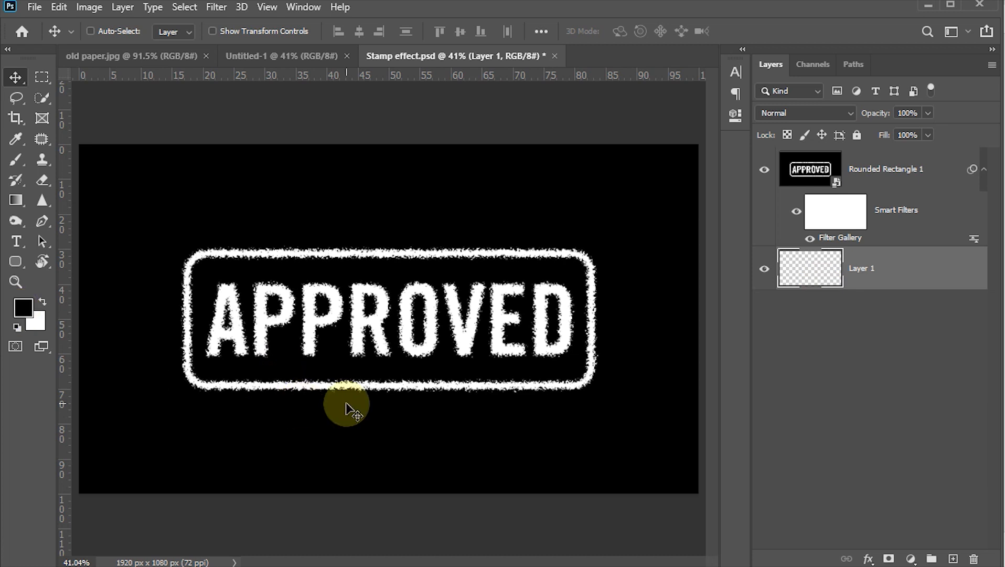
pyautogui.hotkey('alt', 'BackSpace')
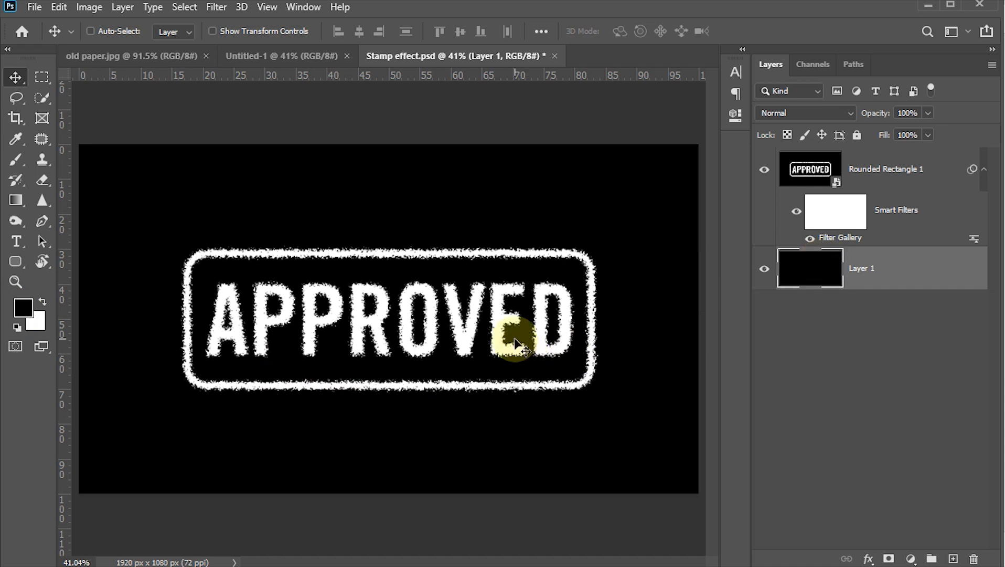
# Turn off the smart object's Filter Gallery effect and load the composite RGB channel as a selection of the clean stamp shape.
pyautogui.click(810, 239)
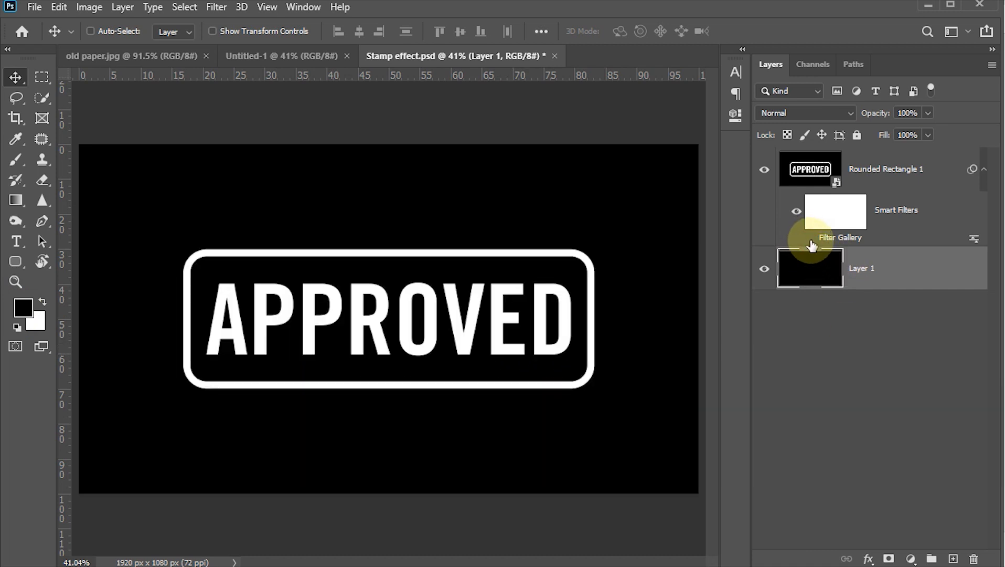
pyautogui.click(809, 239)
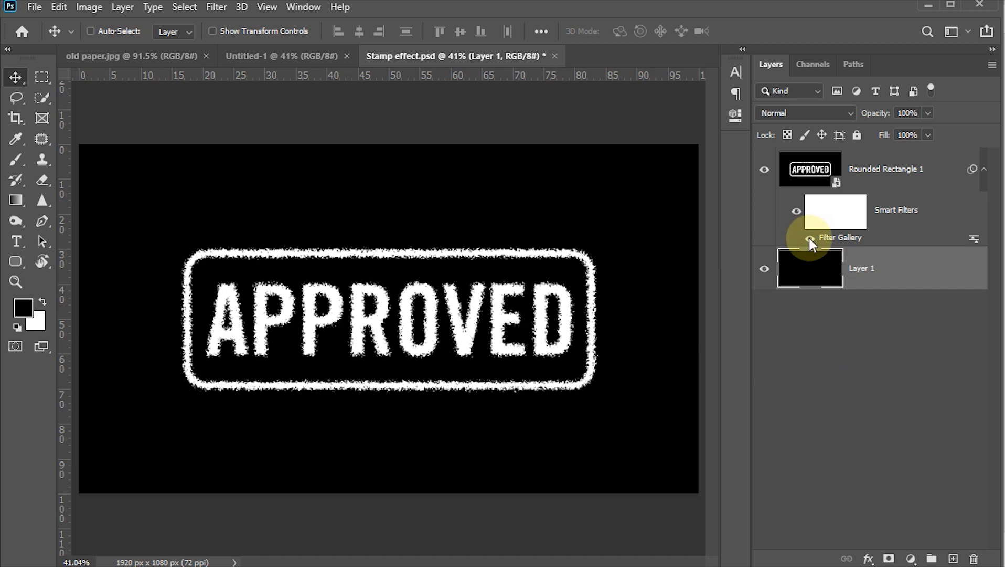
pyautogui.click(809, 239)
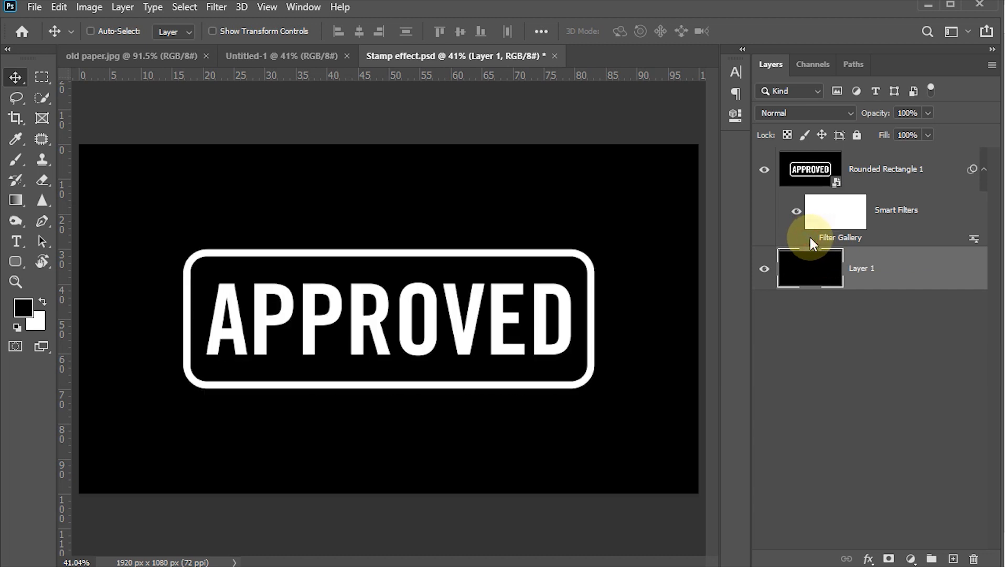
pyautogui.click(811, 68)
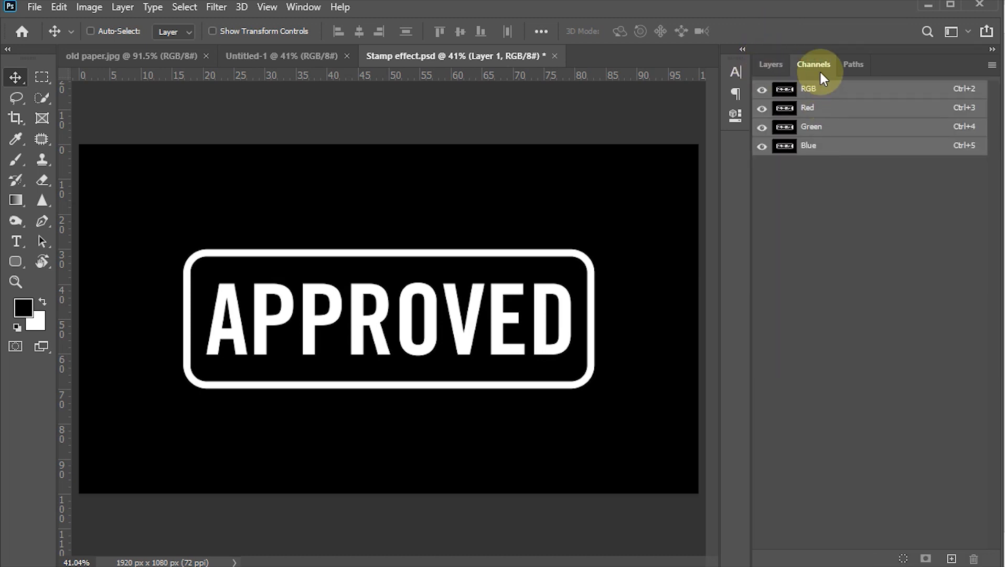
pyautogui.click(306, 7)
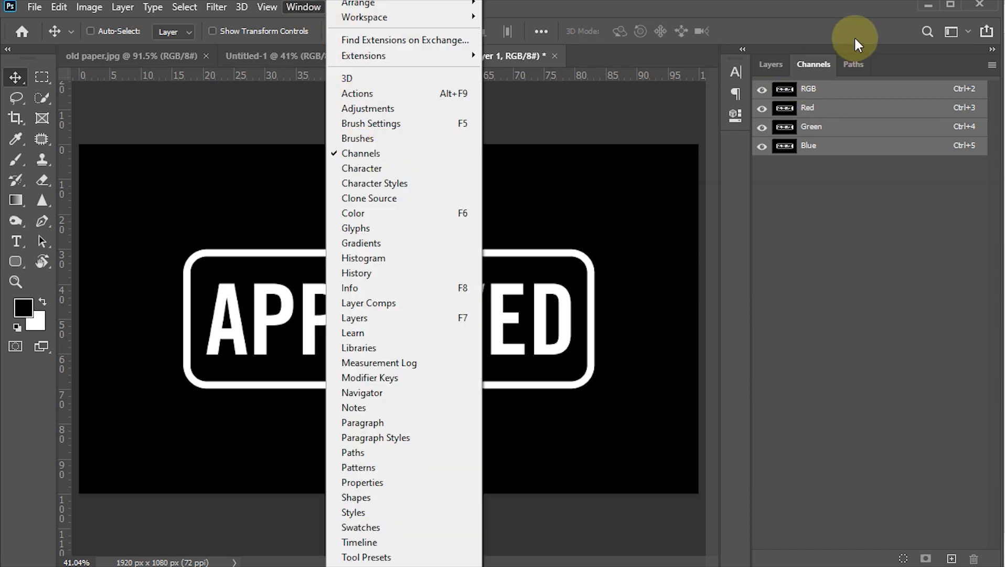
pyautogui.click(814, 64)
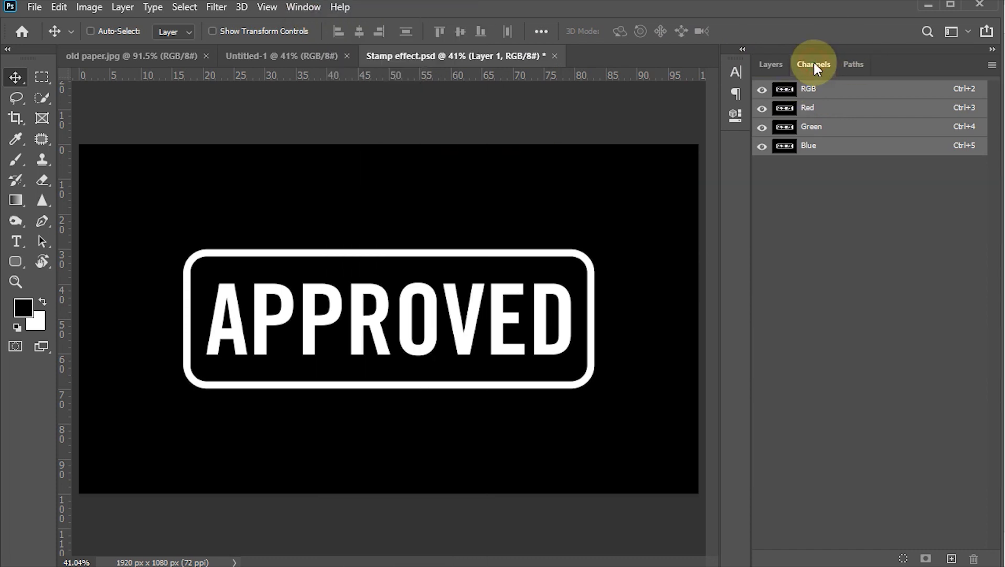
pyautogui.keyDown('ctrl'); pyautogui.click(779, 91); pyautogui.keyUp('ctrl')
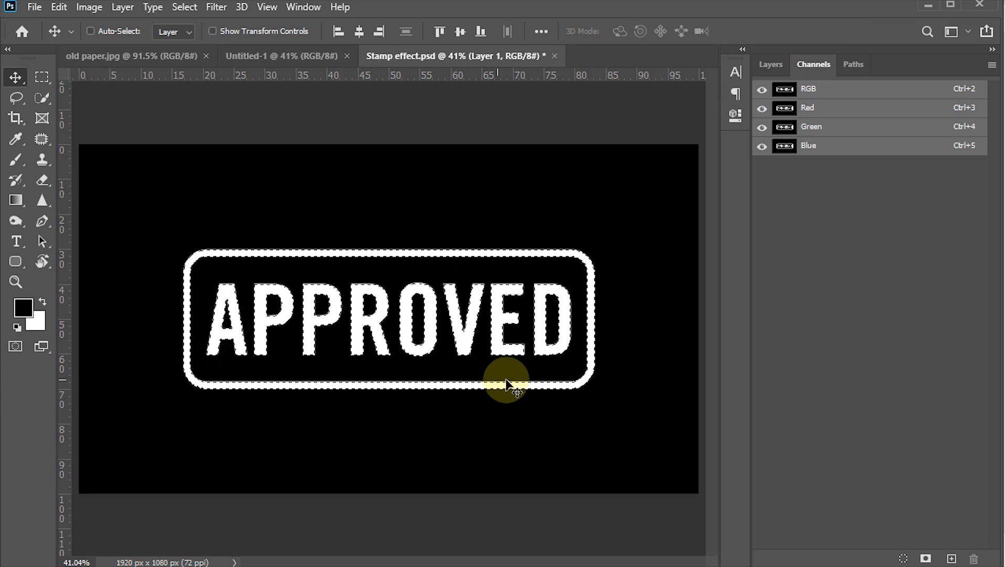
# Turn the Filter Gallery effect back on and add a layer mask to the smart object from the active selection.
pyautogui.click(771, 62)
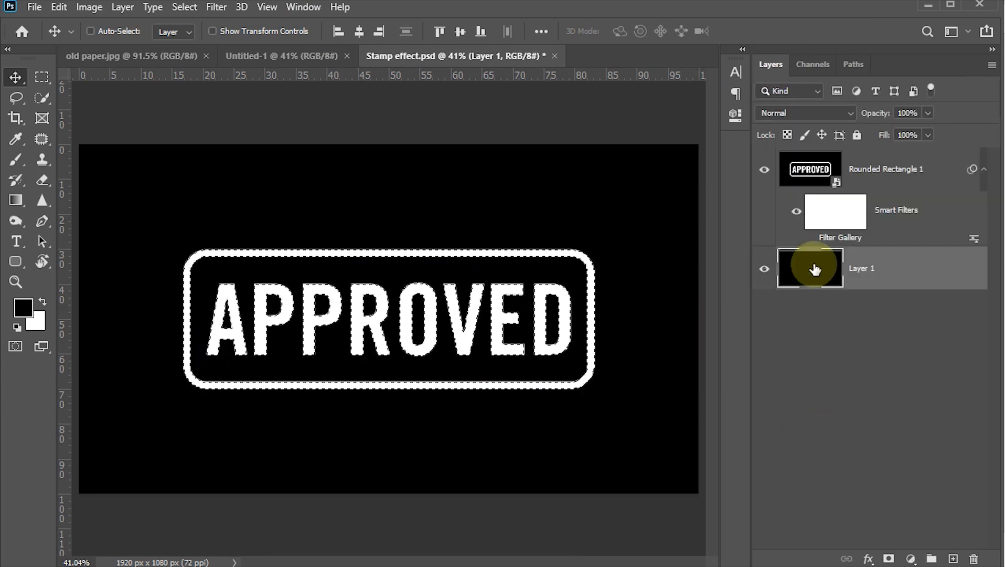
pyautogui.doubleClick(813, 239)
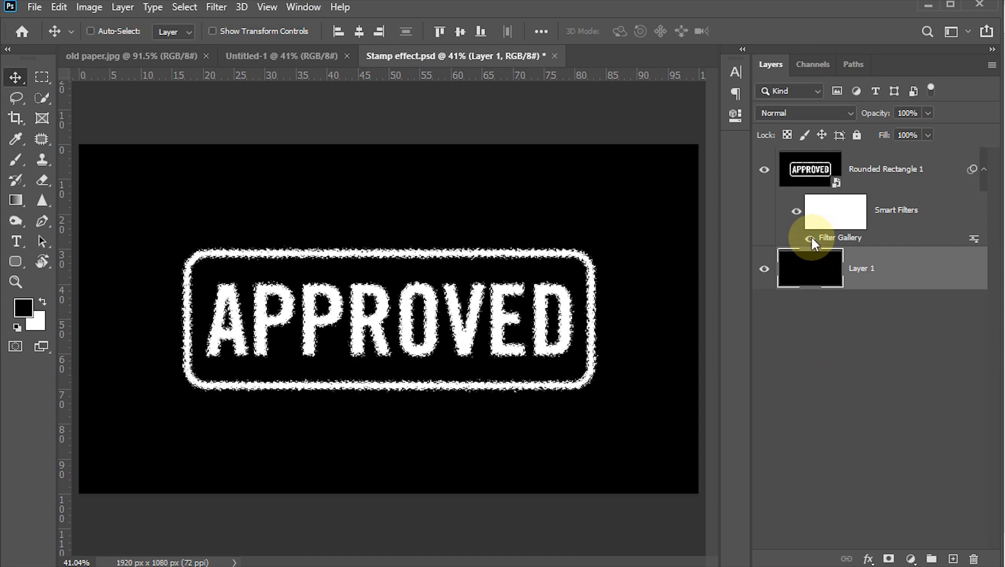
pyautogui.click(811, 170)
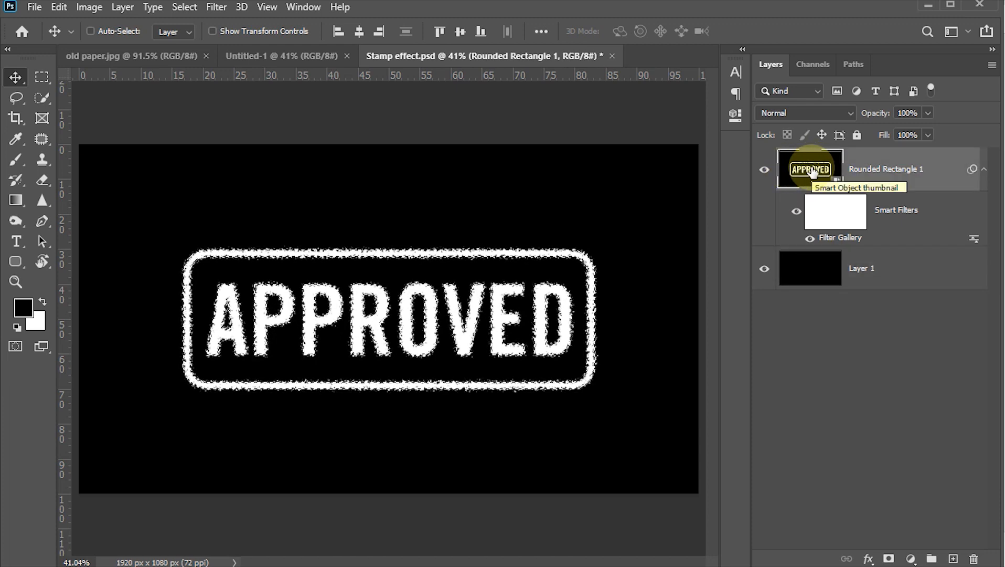
pyautogui.click(890, 559)
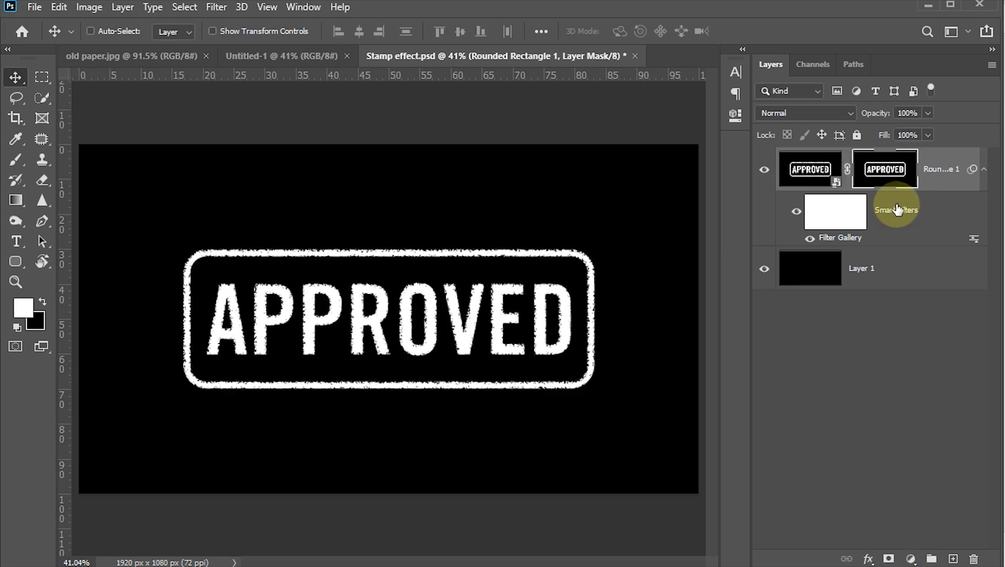
# Examine the stamp's rough edges up close with the layer mask disabled and enabled, ending with the mask enabled.
pyautogui.press('z')
pyautogui.moveTo(478, 284); pyautogui.dragTo(549, 348)
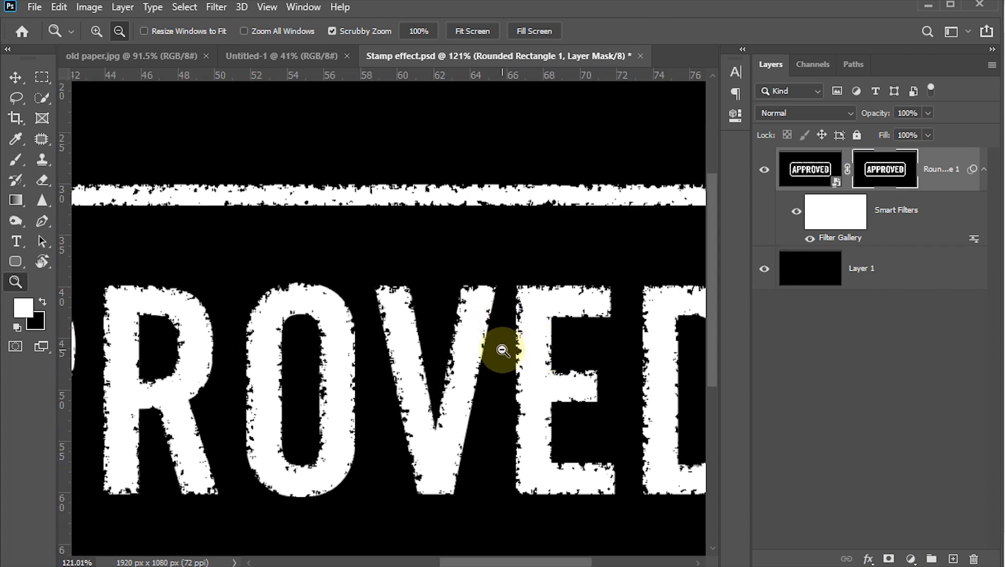
pyautogui.keyDown('shift'); pyautogui.click(886, 171); pyautogui.keyUp('shift')
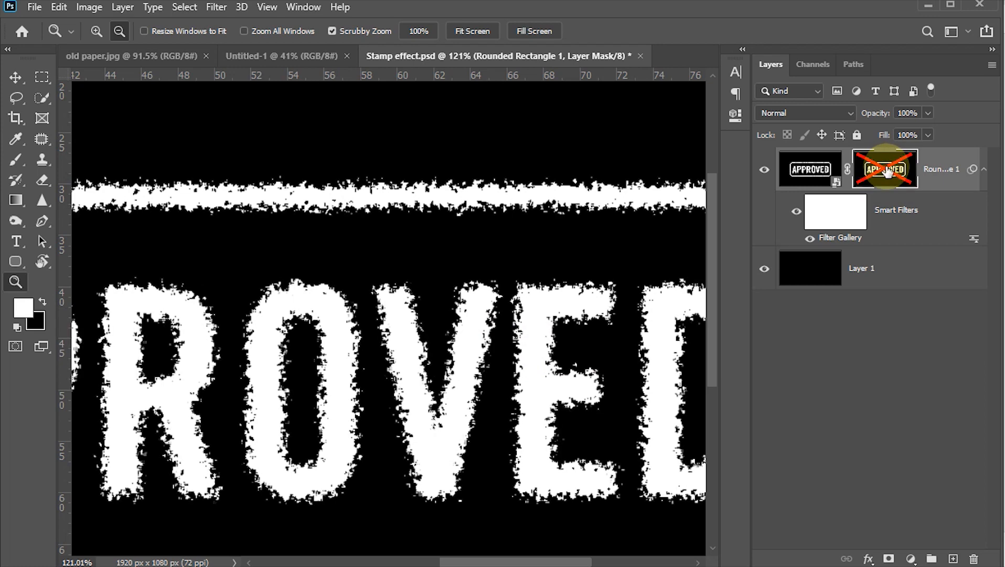
pyautogui.keyDown('shift'); pyautogui.click(886, 171); pyautogui.keyUp('shift')
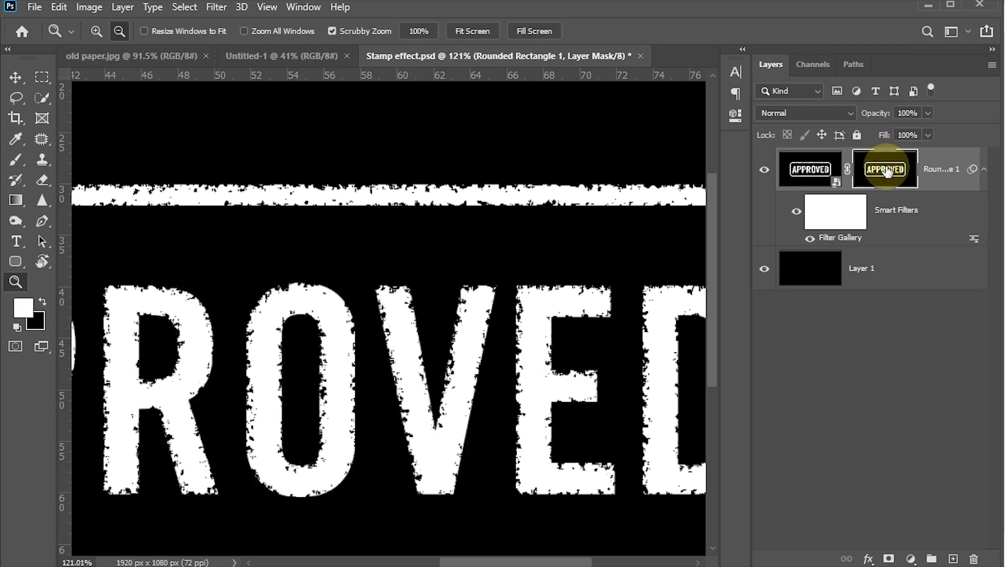
pyautogui.hotkey('ctrl', '0')
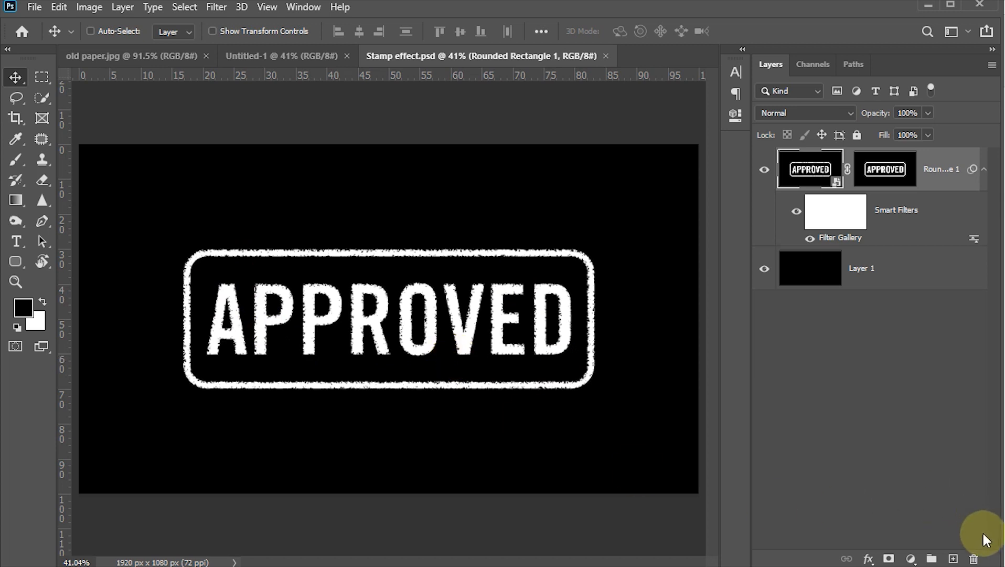
# Add a new layer above the smart object and choose the 1500 px DSC_1561.NEF brush from the NINETEEN EIGHTY SEVEN DESIGN - GRUNGE set.
pyautogui.click(953, 558)
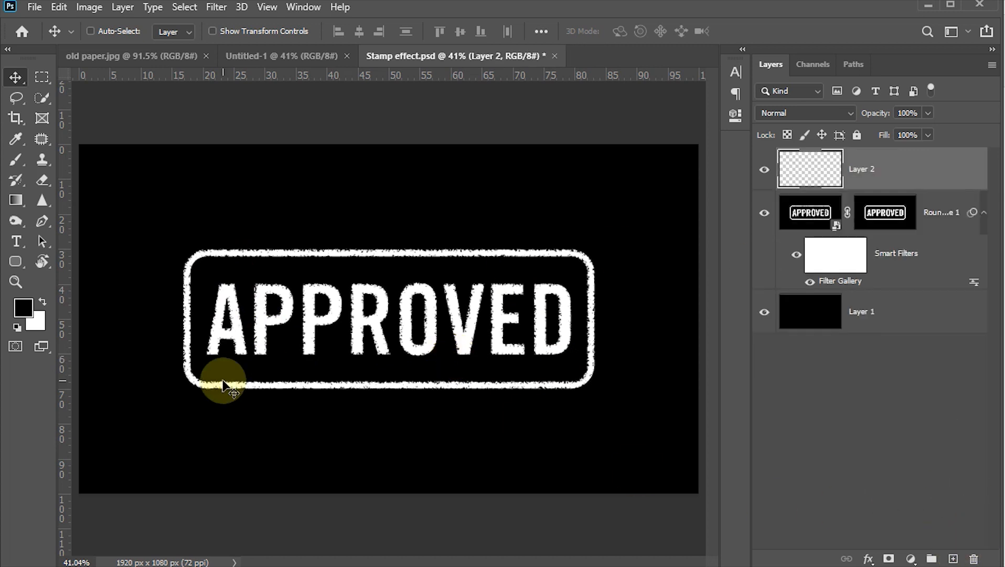
pyautogui.press('b')
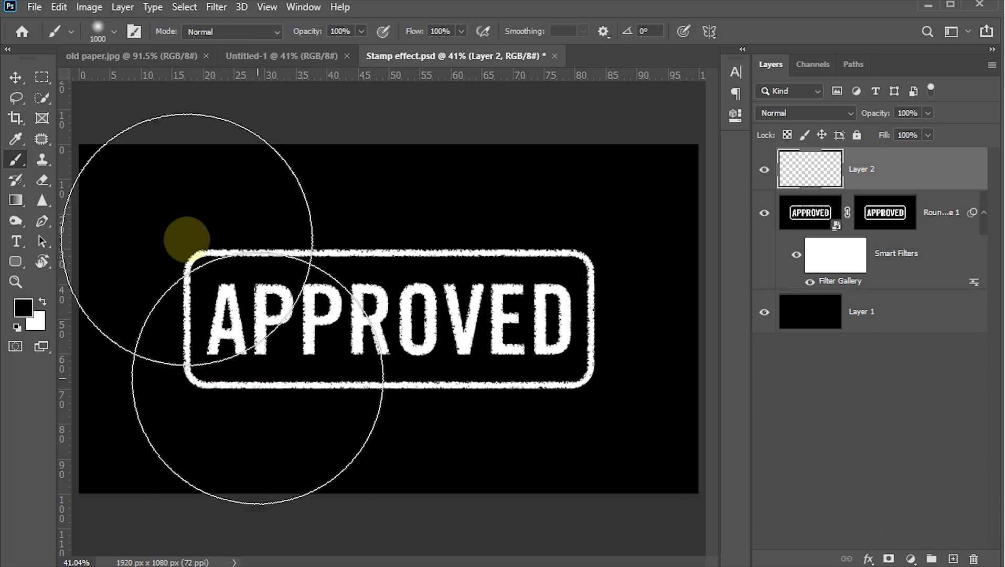
pyautogui.click(113, 29)
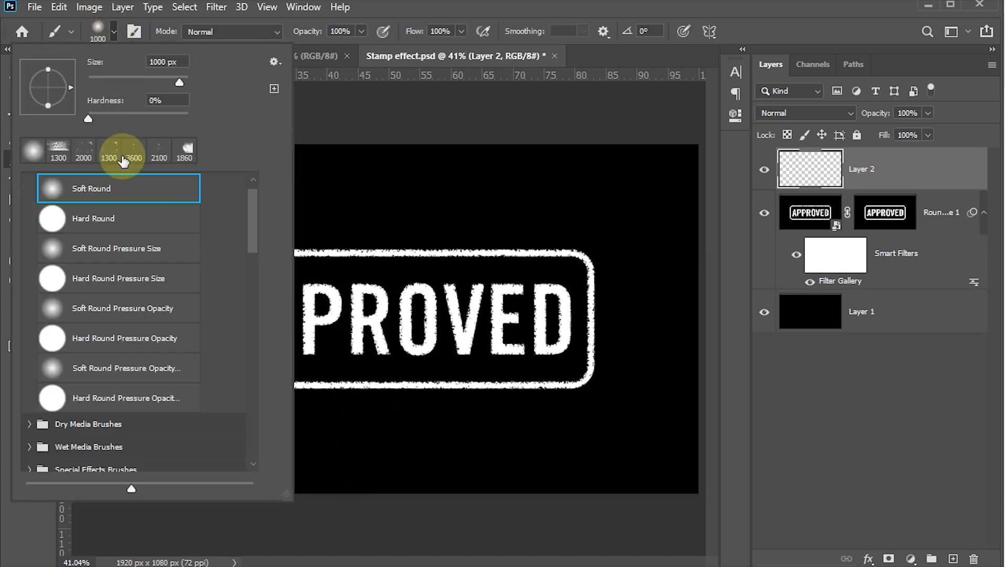
pyautogui.moveTo(251, 200); pyautogui.dragTo(258, 431)
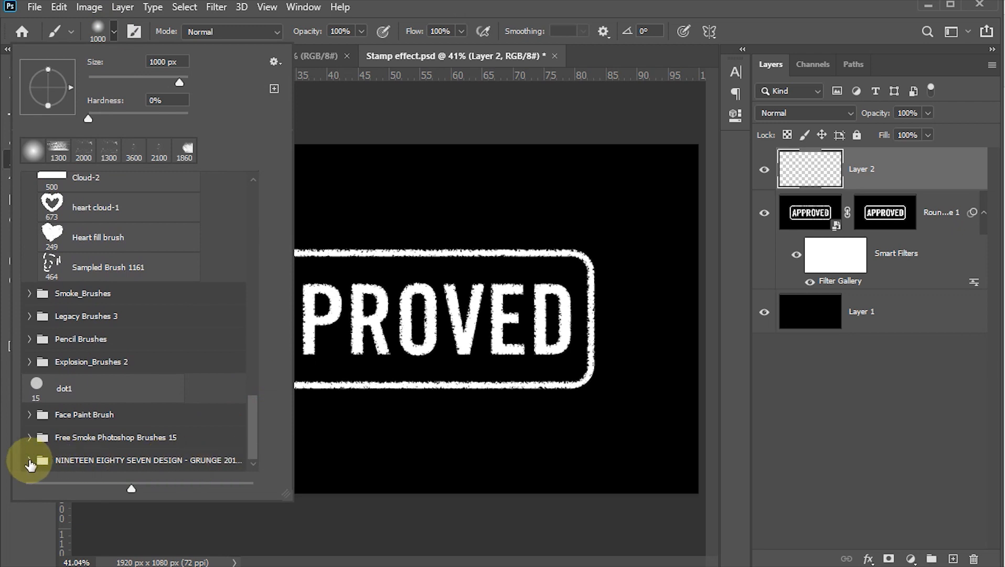
pyautogui.click(30, 462)
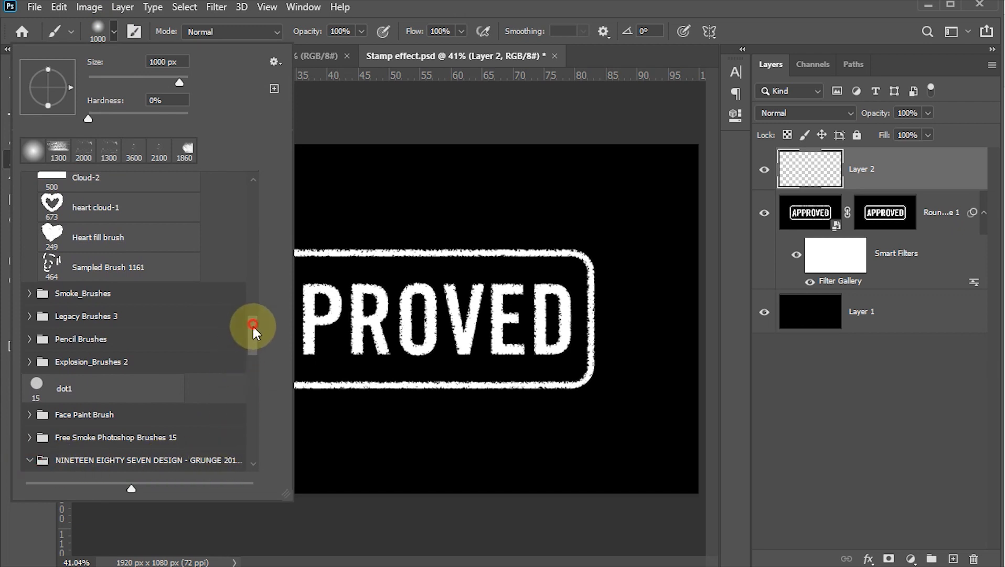
pyautogui.moveTo(253, 327); pyautogui.dragTo(253, 337)
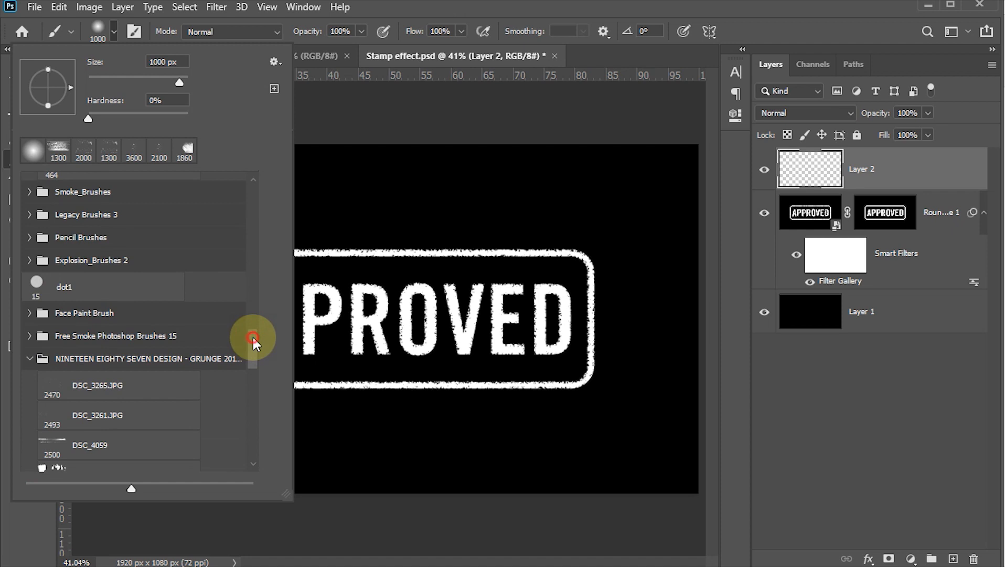
pyautogui.moveTo(251, 335); pyautogui.dragTo(253, 384)
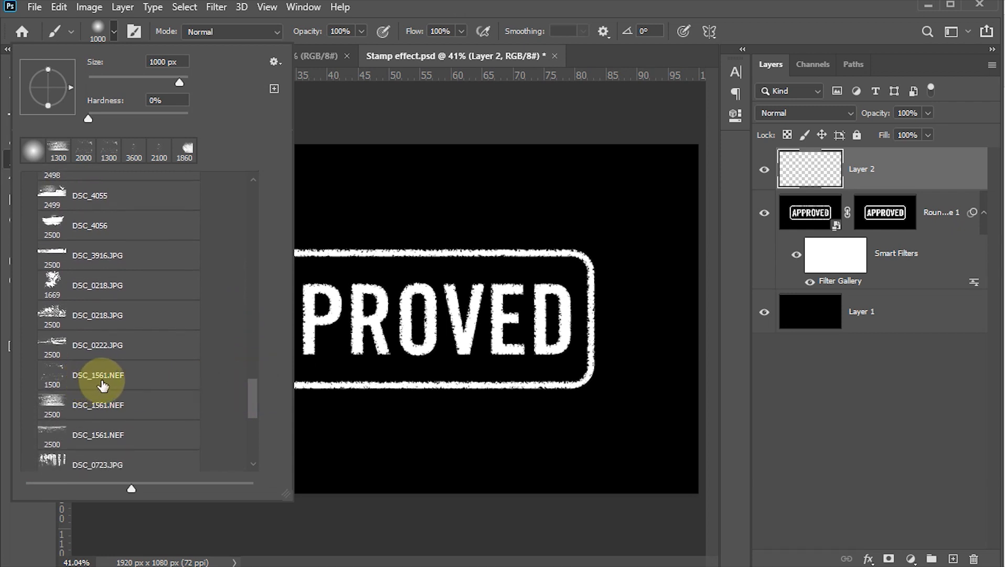
pyautogui.click(55, 379)
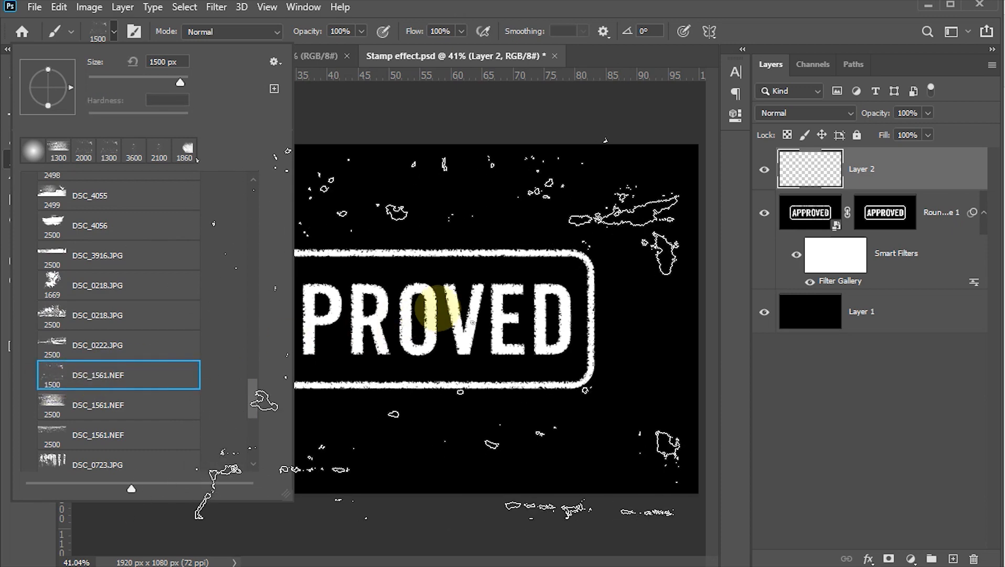
pyautogui.press('Return')
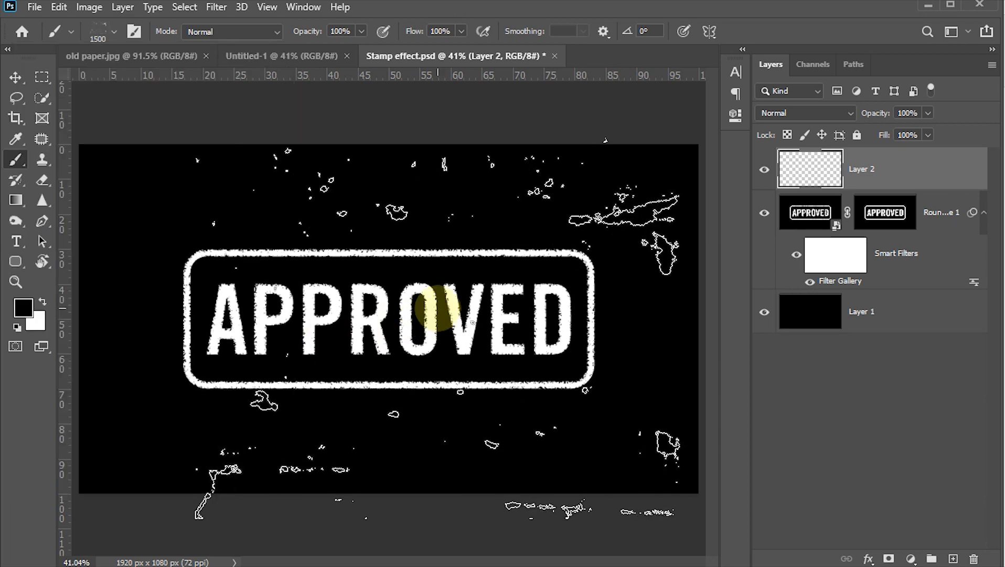
# Save the document and stamp black grunge onto the APPROVED text and frame with the 1500 px brush on Layer 2.
pyautogui.hotkey('ctrl', 's')
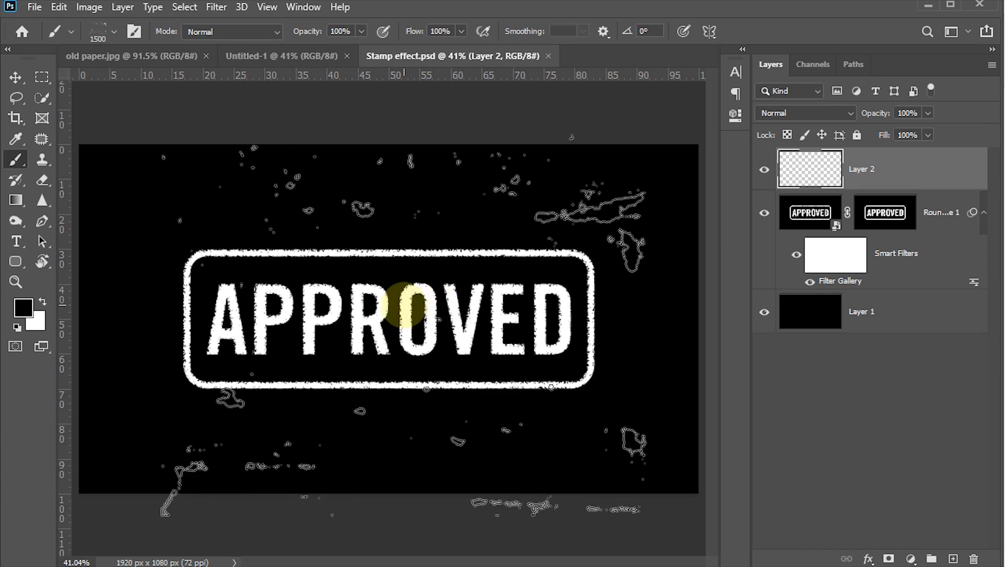
pyautogui.scroll(2, 404, 305)
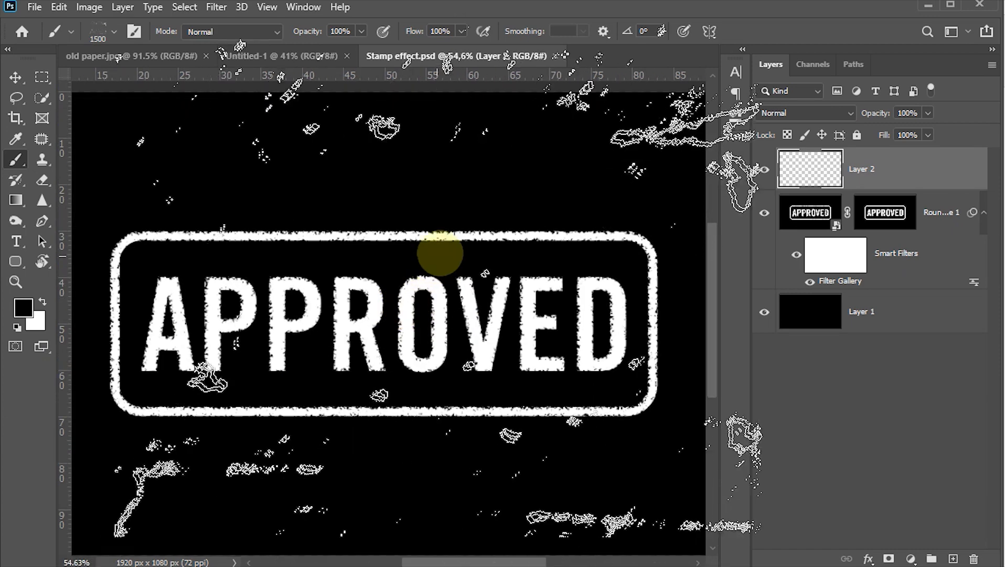
pyautogui.click(439, 245)
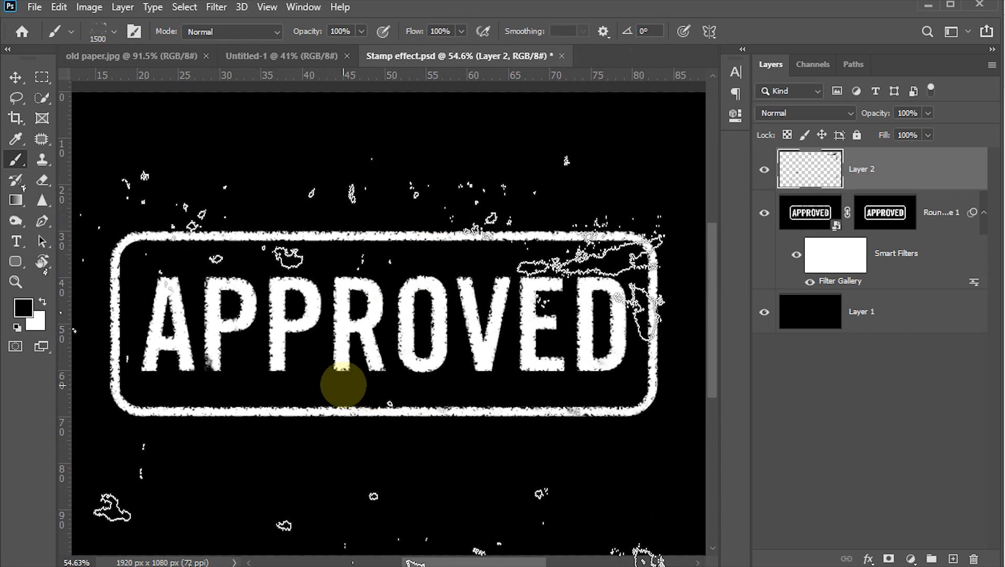
# Enlarge the grunge brush to 1700 px and stamp more black wear over the letters and frame.
pyautogui.scroll(-1, 344, 384)
pyautogui.scroll(-2, 356, 383)
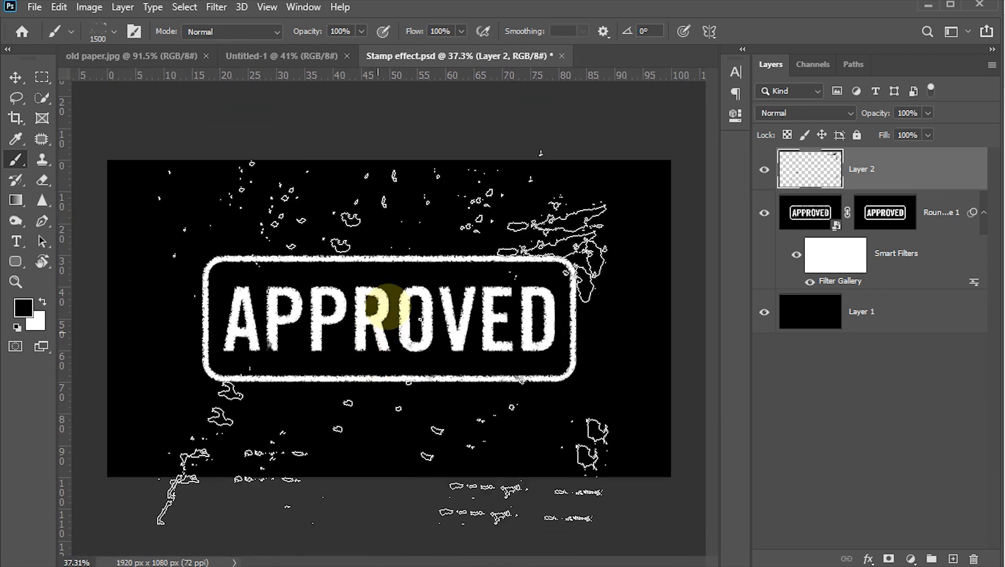
pyautogui.press(']')
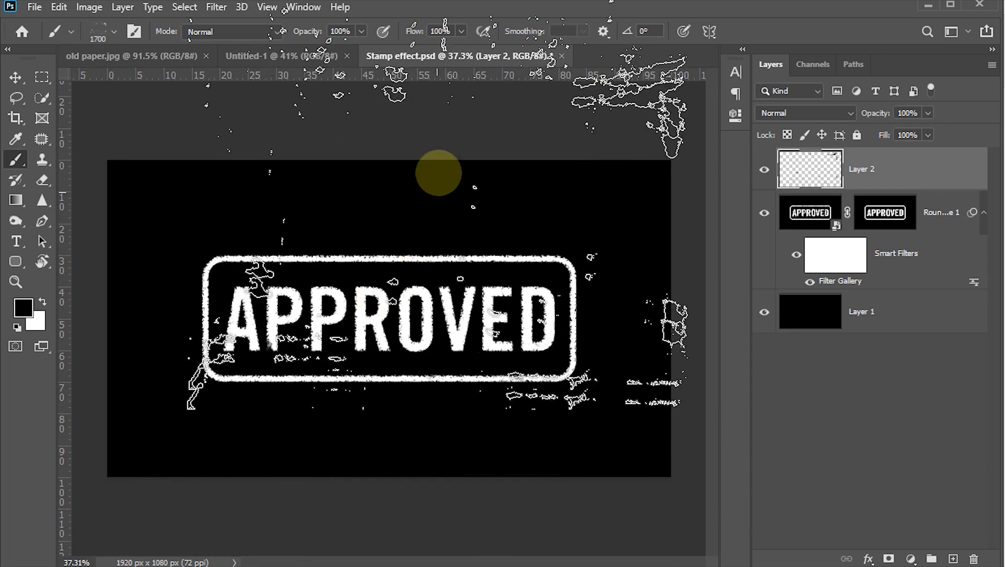
pyautogui.press(']')
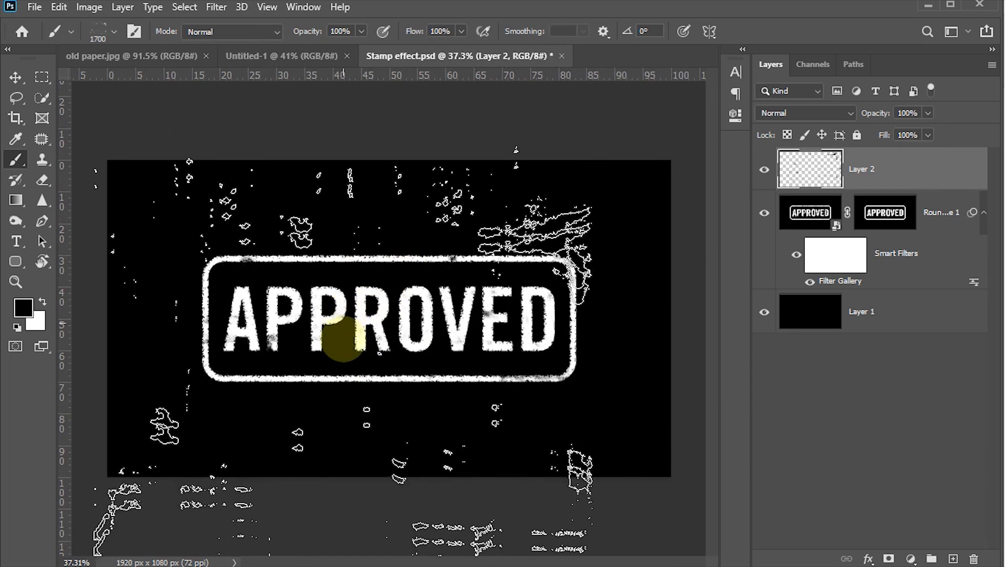
pyautogui.click(357, 379)
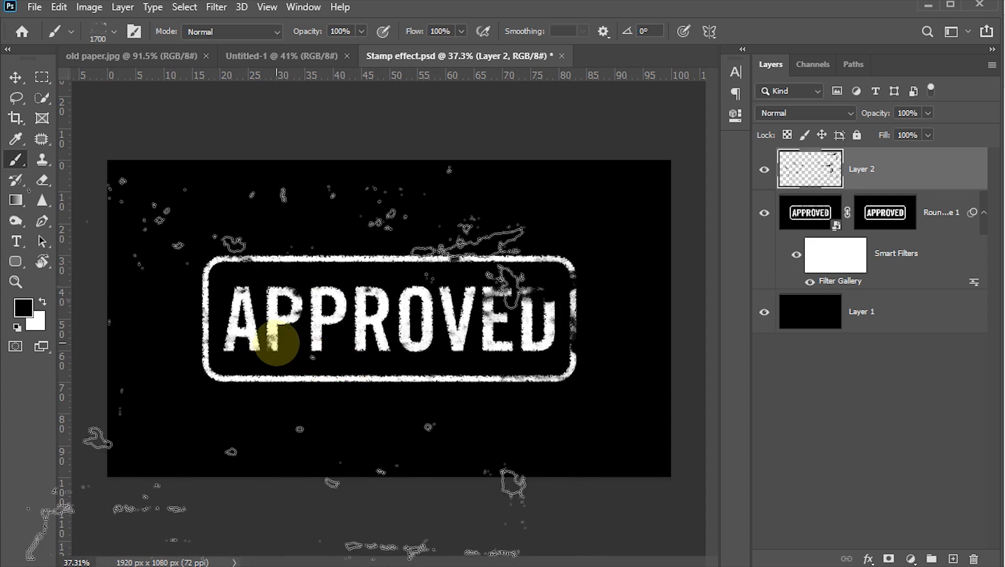
# Undo the last heavy grunge mark and stamp subtler black wear across the stamp's text and frame.
pyautogui.hotkey('ctrl', 'z')
pyautogui.click(204, 329)
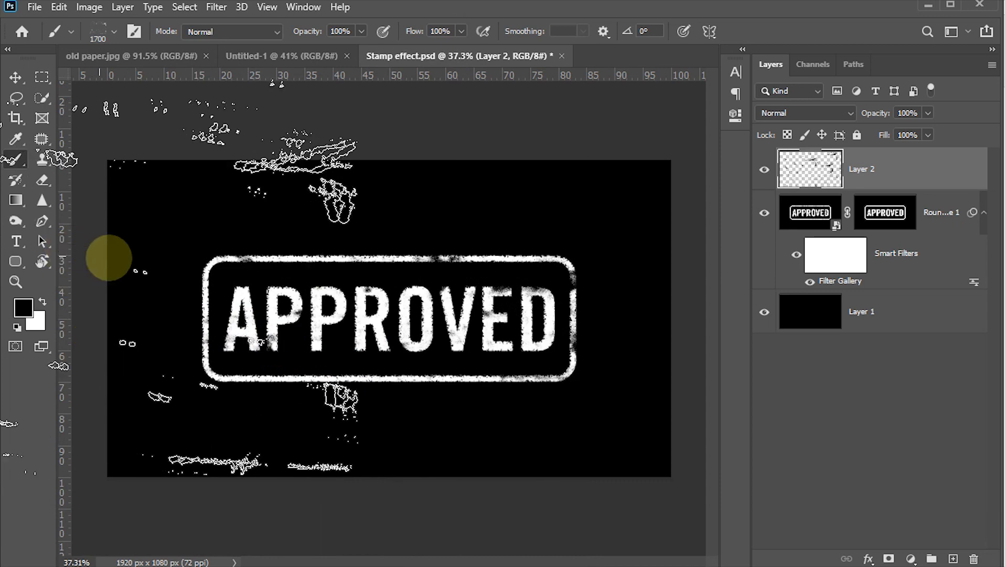
pyautogui.click(94, 229)
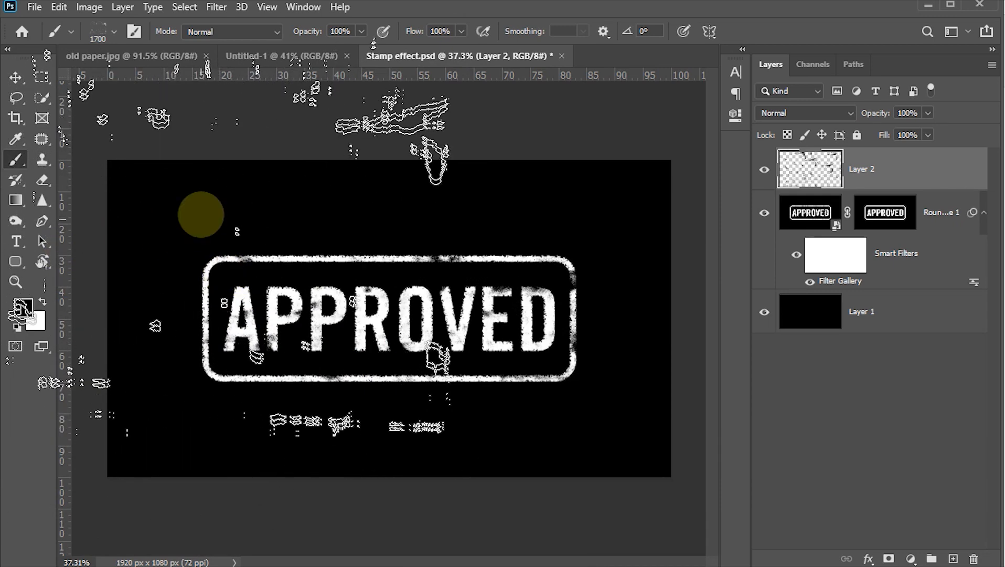
pyautogui.click(202, 200)
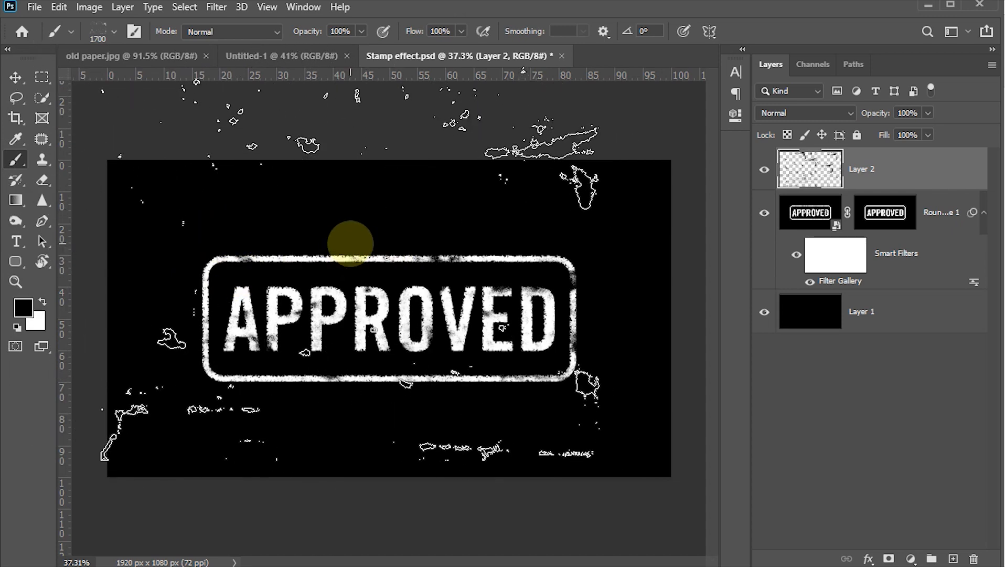
pyautogui.scroll(1, 350, 243)
pyautogui.press('v')
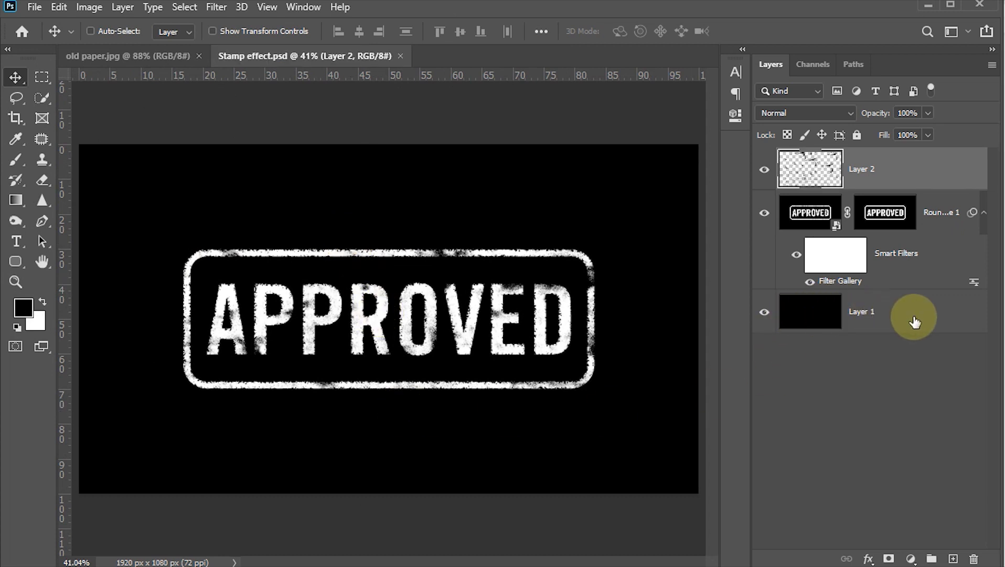
# Group Layer 2, the smart object and Layer 1, and load the composite RGB channel as a selection.
pyautogui.keyDown('shift'); pyautogui.click(895, 322); pyautogui.keyUp('shift')
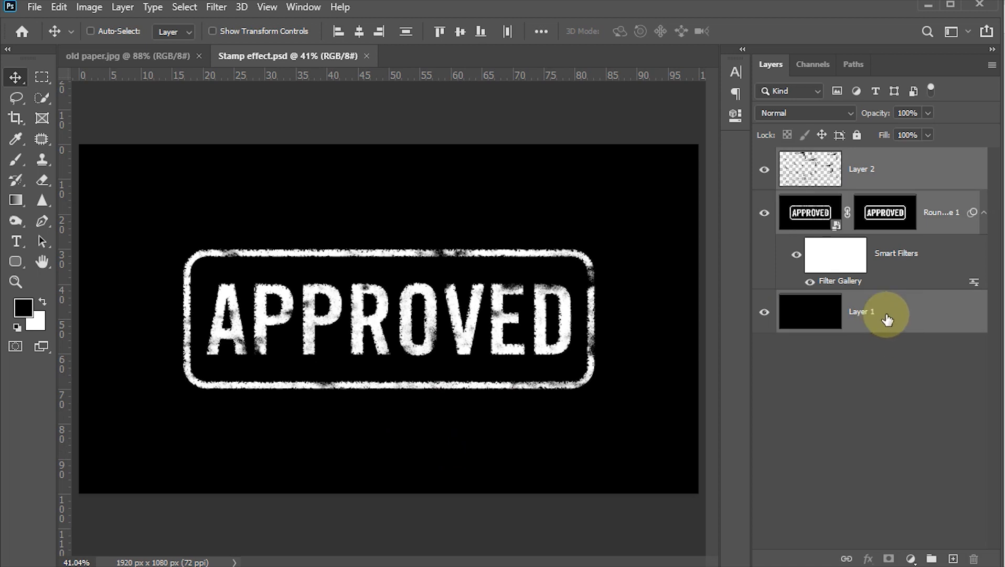
pyautogui.hotkey('ctrl', 'g')
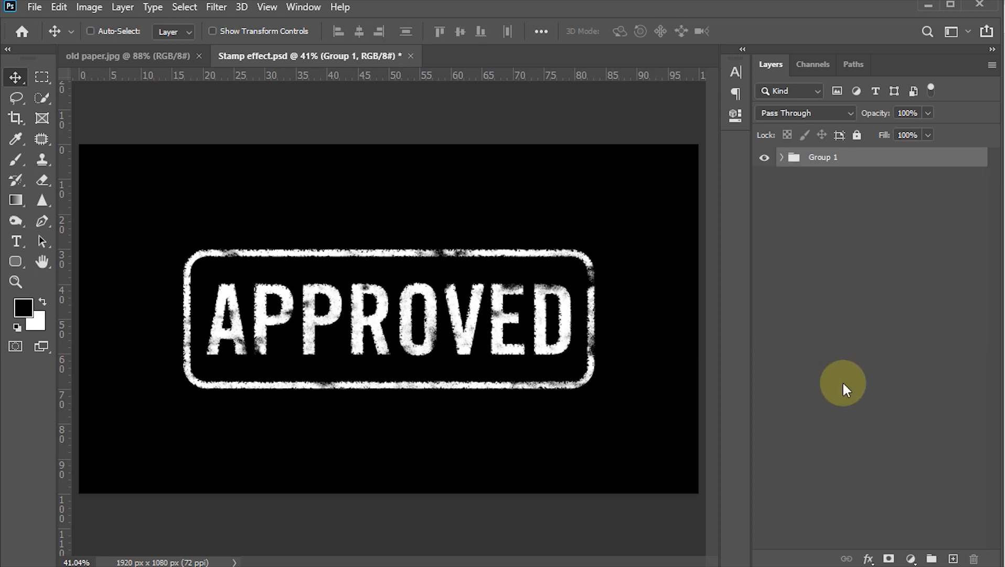
pyautogui.click(808, 63)
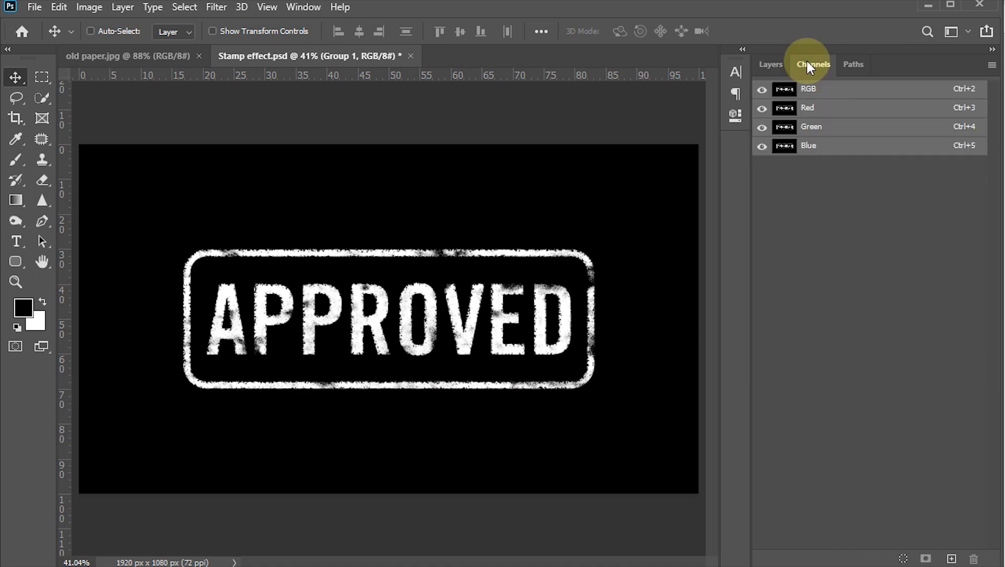
pyautogui.keyDown('ctrl'); pyautogui.click(785, 90); pyautogui.keyUp('ctrl')
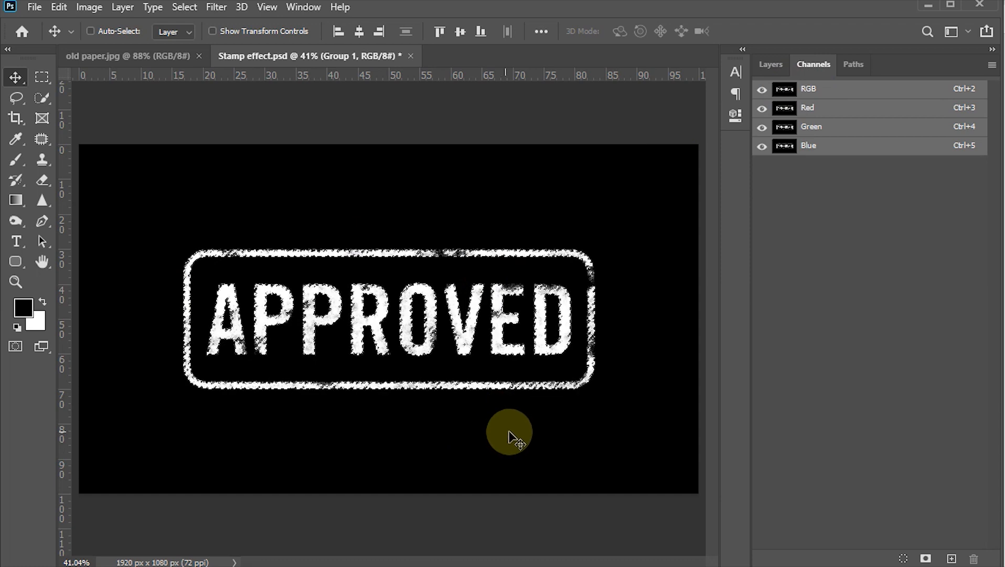
# Hide Group 1, fill the stamp selection with white on a new layer above it, and deselect.
pyautogui.click(770, 64)
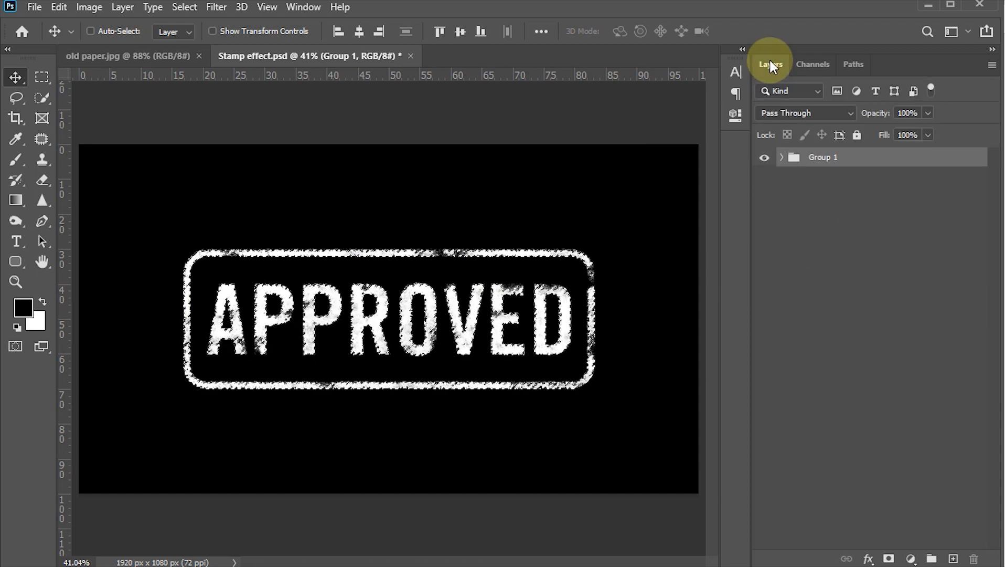
pyautogui.click(953, 558)
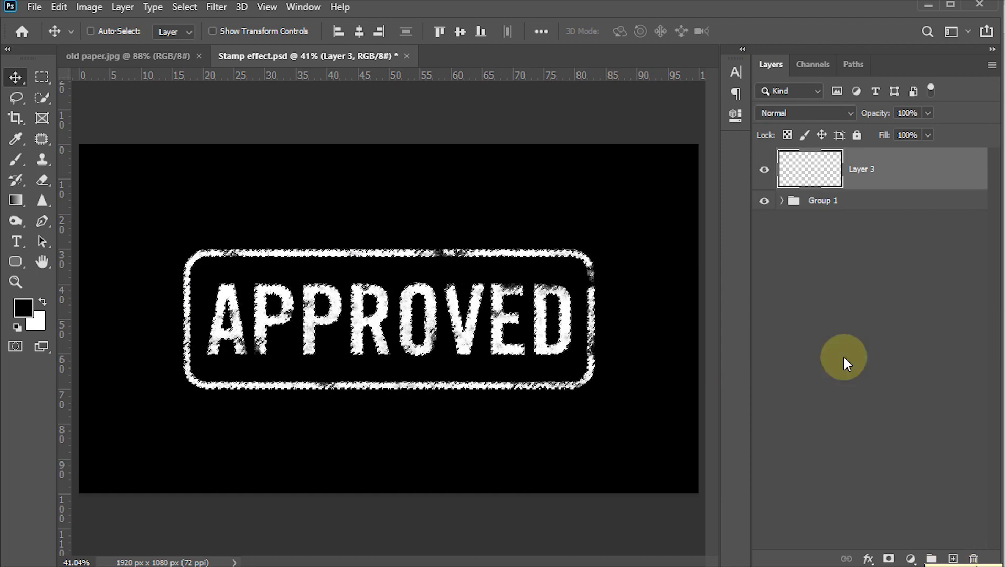
pyautogui.click(765, 202)
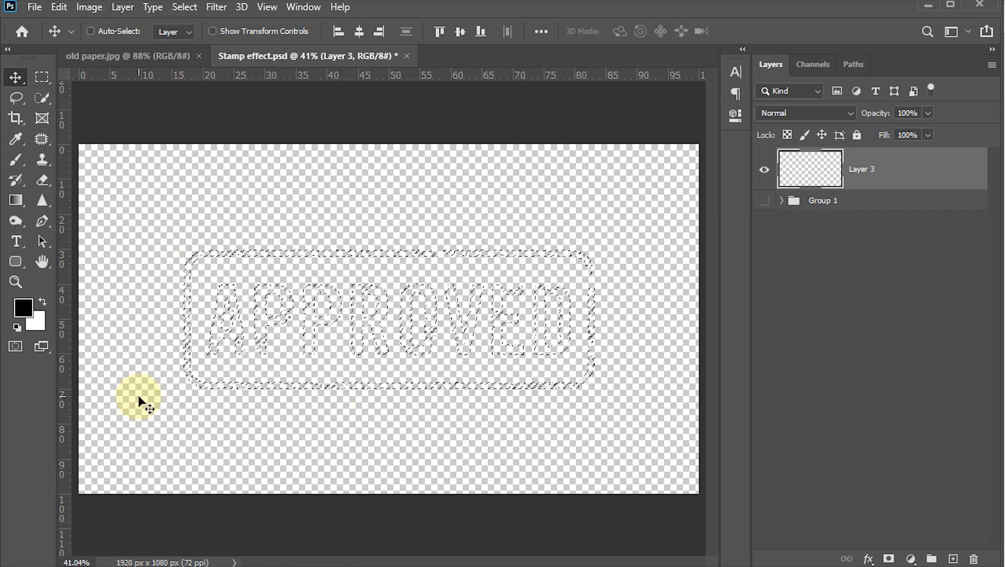
pyautogui.press('d')
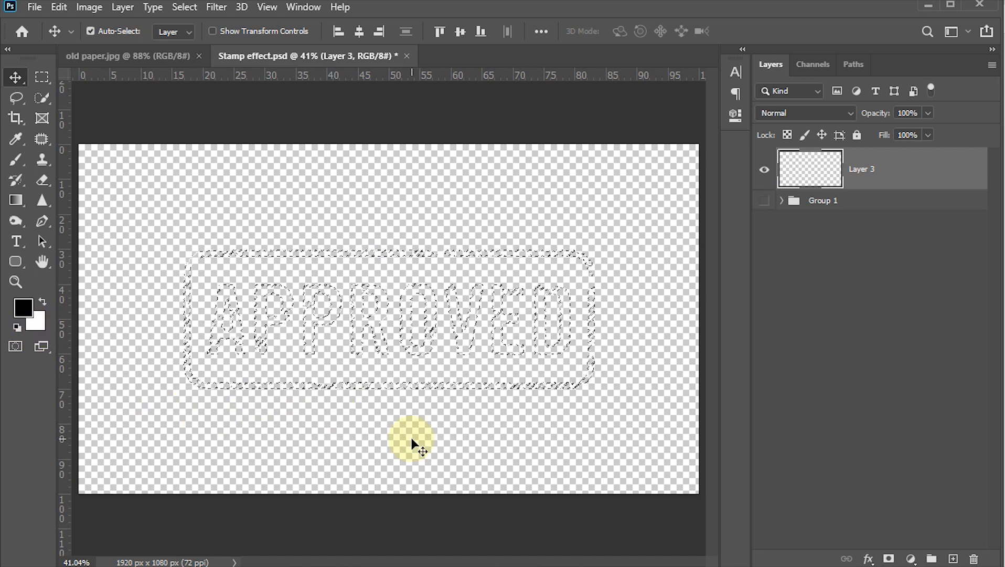
pyautogui.hotkey('ctrl', 'BackSpace')
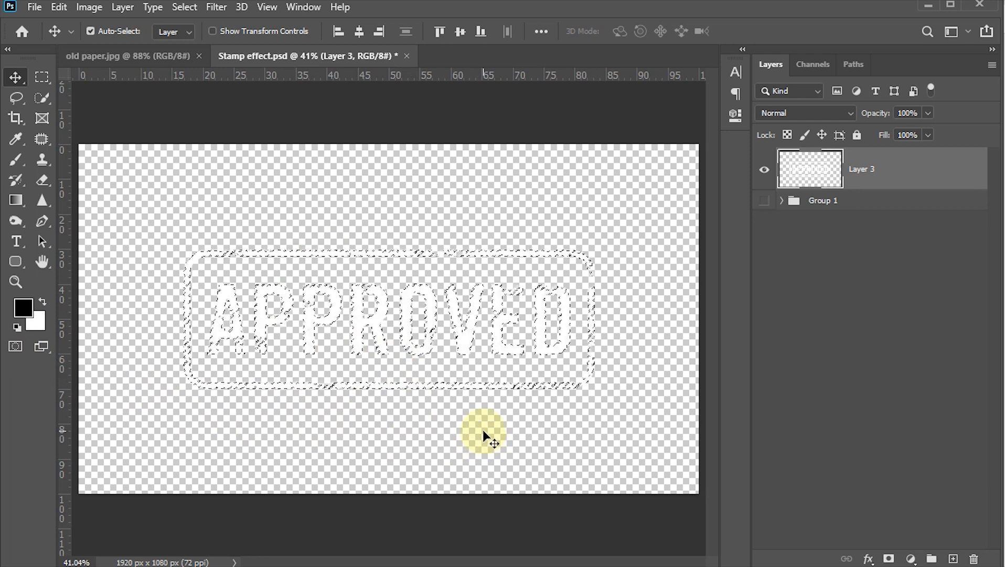
pyautogui.hotkey('ctrl', 'd')
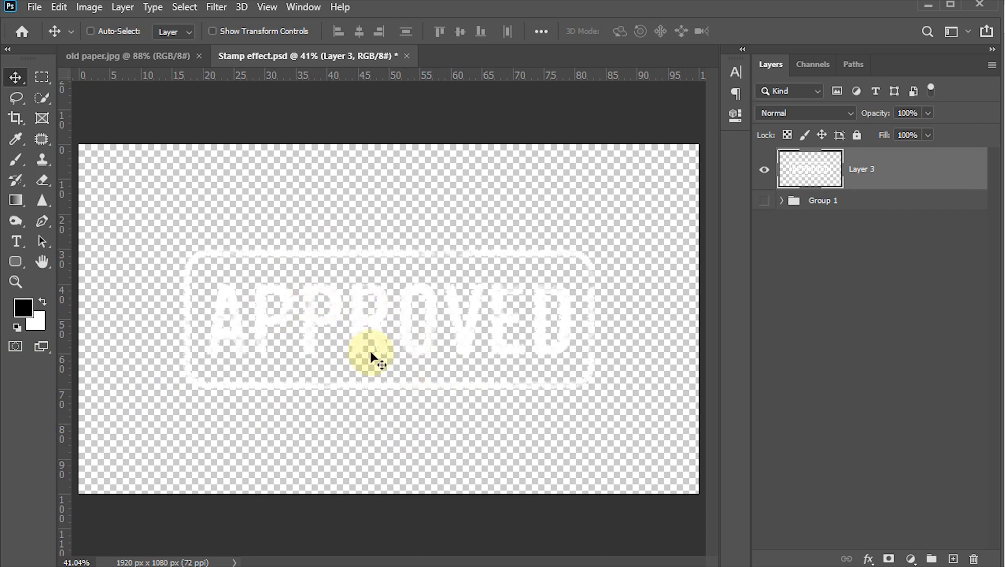
# Copy the white stamp layer from Stamp effect.psd into the old paper.jpg document.
pyautogui.click(128, 54)
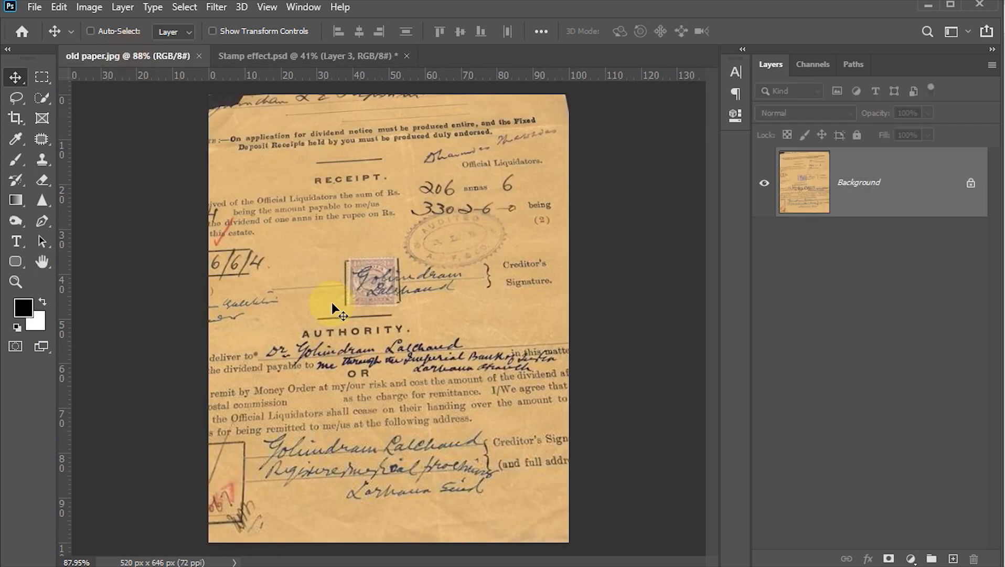
pyautogui.click(265, 51)
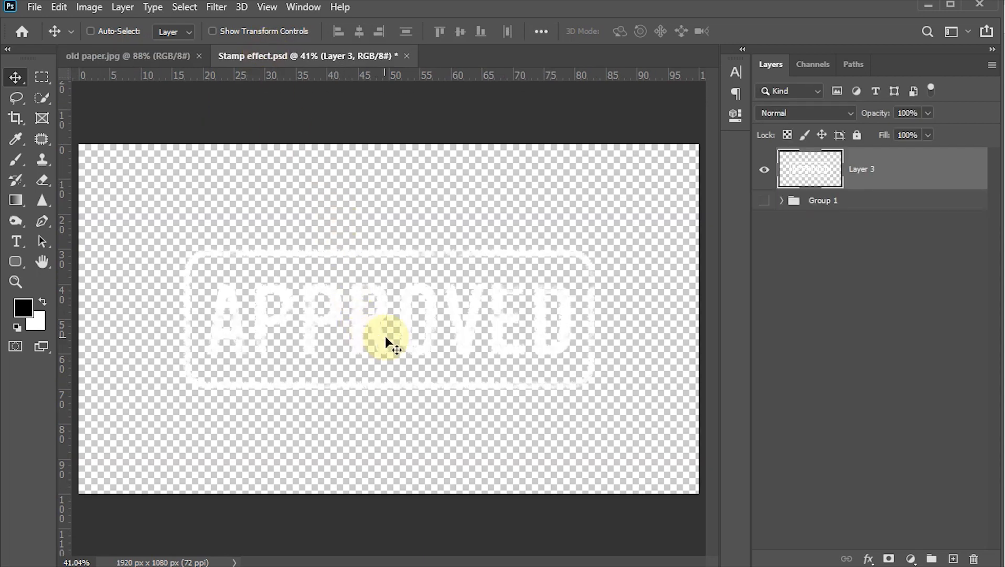
pyautogui.moveTo(386, 339); pyautogui.dragTo(422, 313)
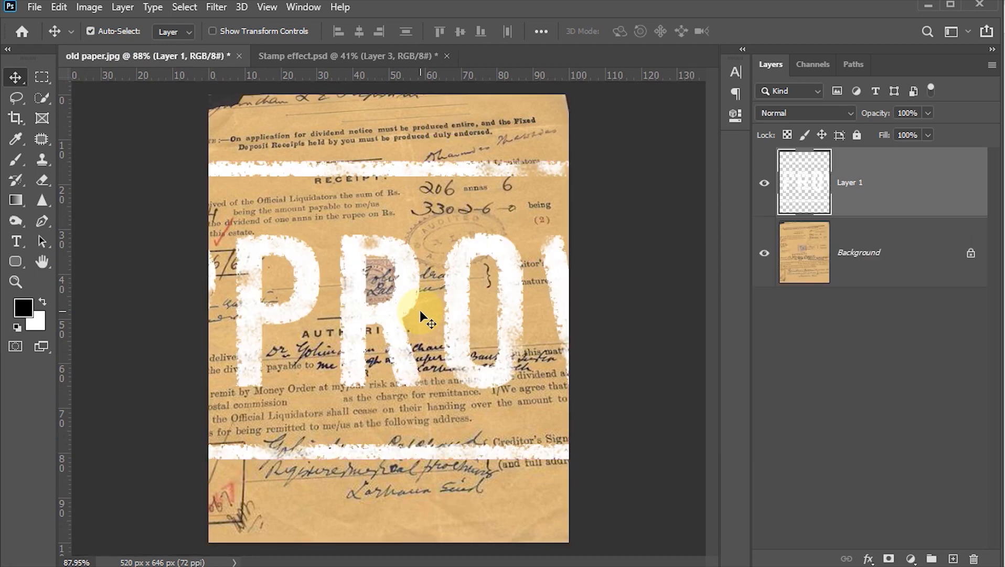
# Scale the stamp to about 24%, rotate it about -5.9°, and place it just below the paper's RECEIPT heading.
pyautogui.hotkey('ctrl', 't')
pyautogui.hotkey('ctrl', '-')
pyautogui.hotkey('ctrl', '-')
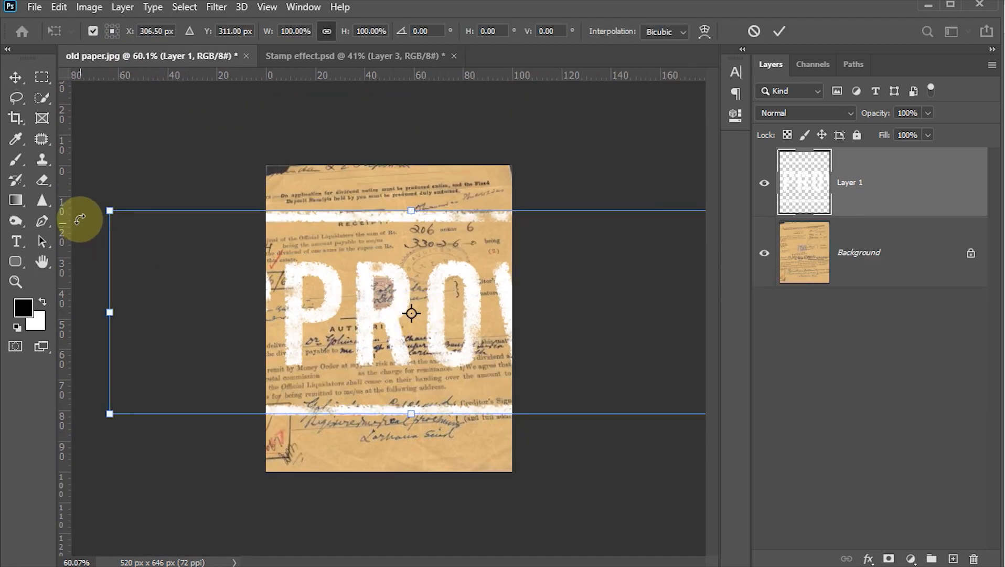
pyautogui.moveTo(110, 208); pyautogui.dragTo(303, 307)
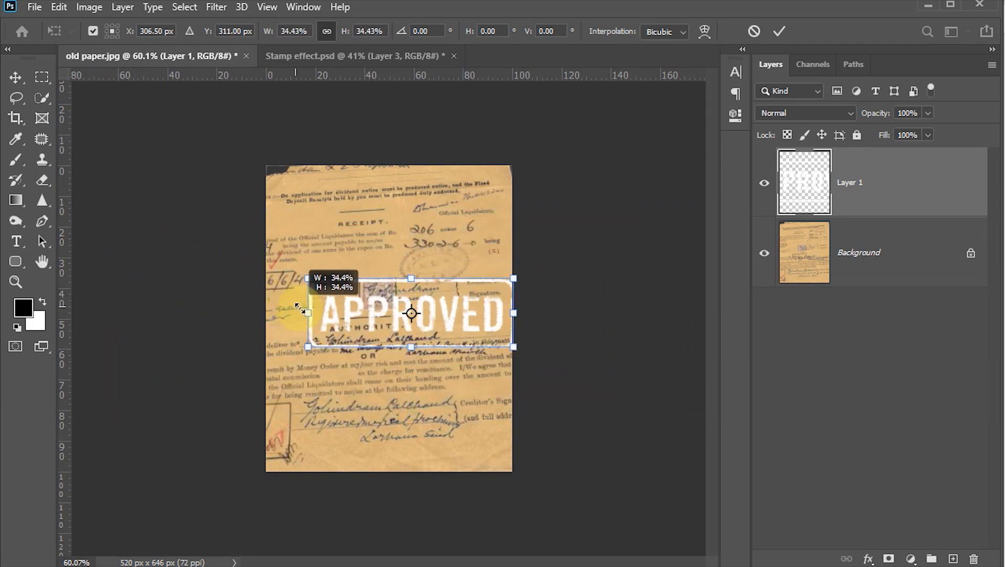
pyautogui.hotkey('ctrl', '+')
pyautogui.hotkey('ctrl', '+')
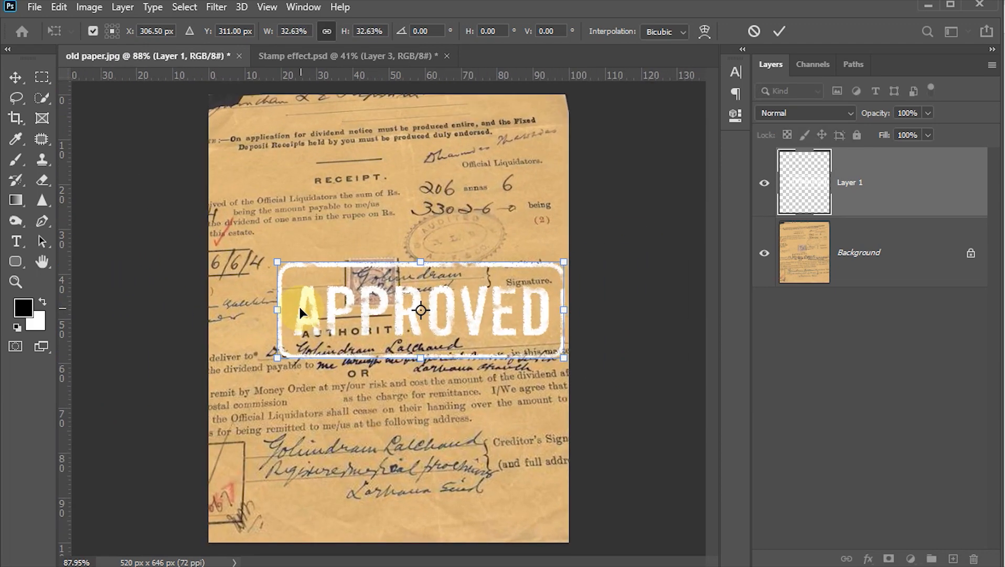
pyautogui.moveTo(564, 242); pyautogui.dragTo(454, 183)
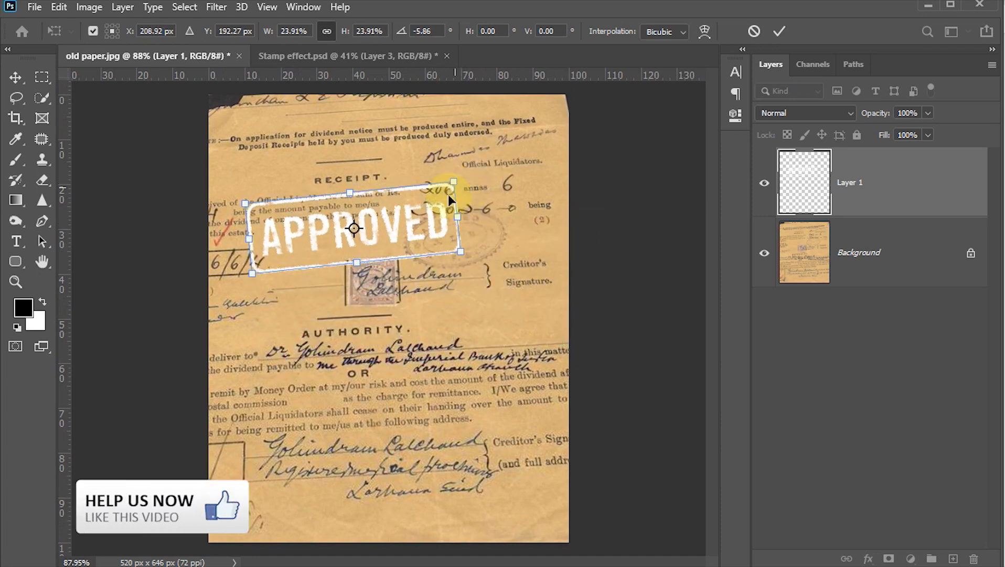
pyautogui.moveTo(431, 233); pyautogui.dragTo(431, 230)
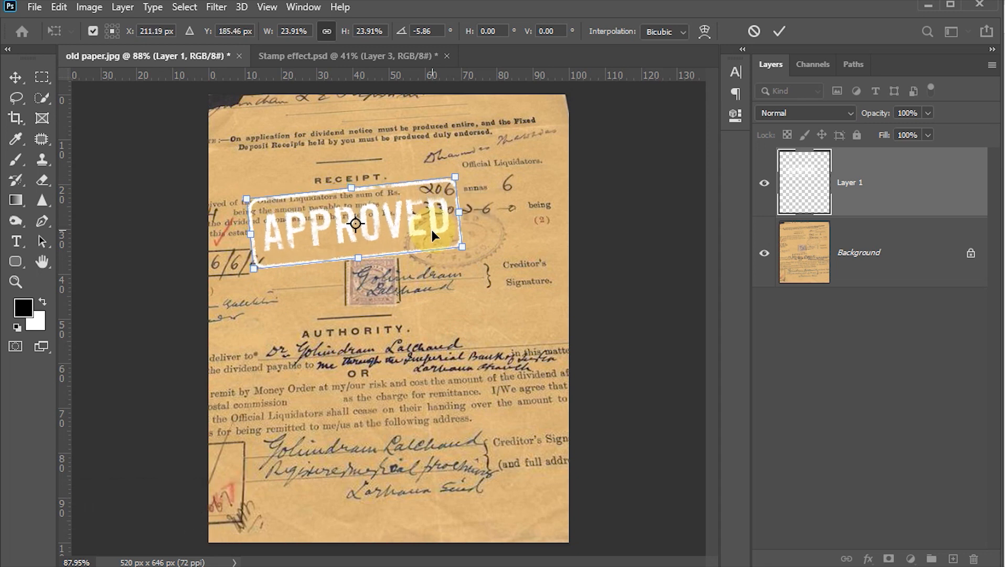
pyautogui.click(781, 33)
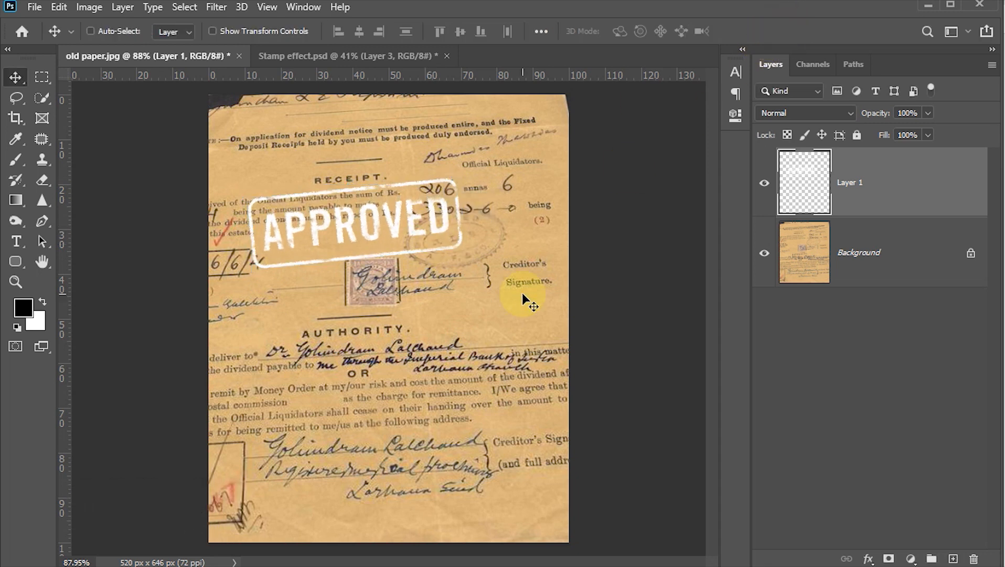
# Add a Solid Color fill layer in dark red (ac0000) above the stamp layer.
pyautogui.scroll(1, 525, 299)
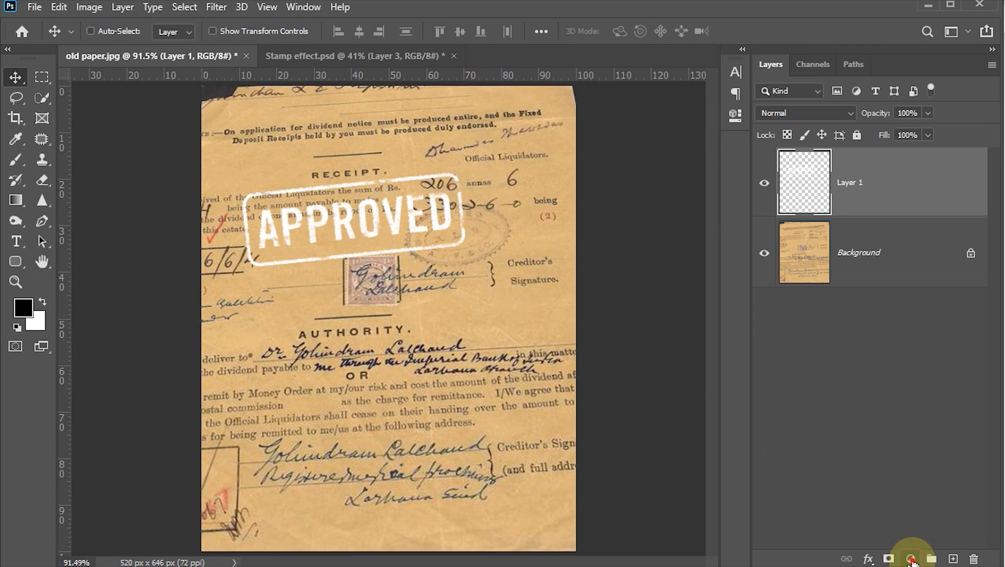
pyautogui.click(911, 559)
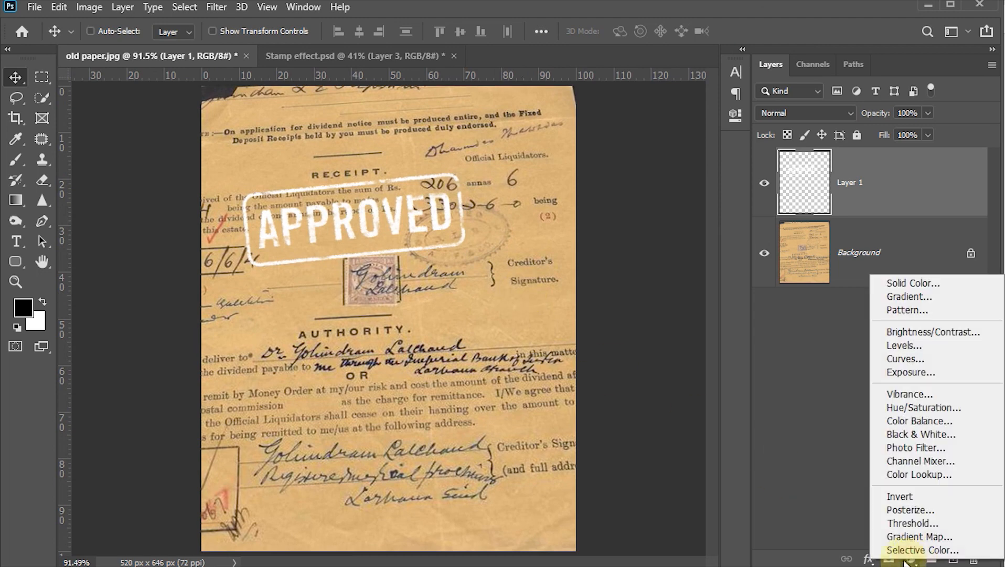
pyautogui.click(937, 286)
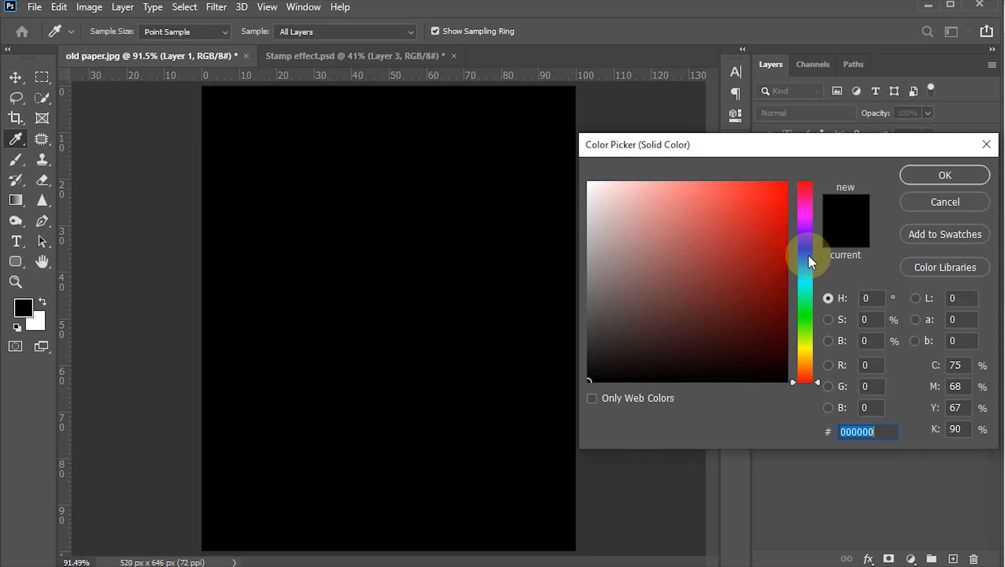
pyautogui.moveTo(810, 260)
pyautogui.mouseDown()
pyautogui.moveTo(813, 185)
pyautogui.moveTo(789, 224)
pyautogui.moveTo(800, 247)
pyautogui.mouseUp()
pyautogui.click(773, 194)
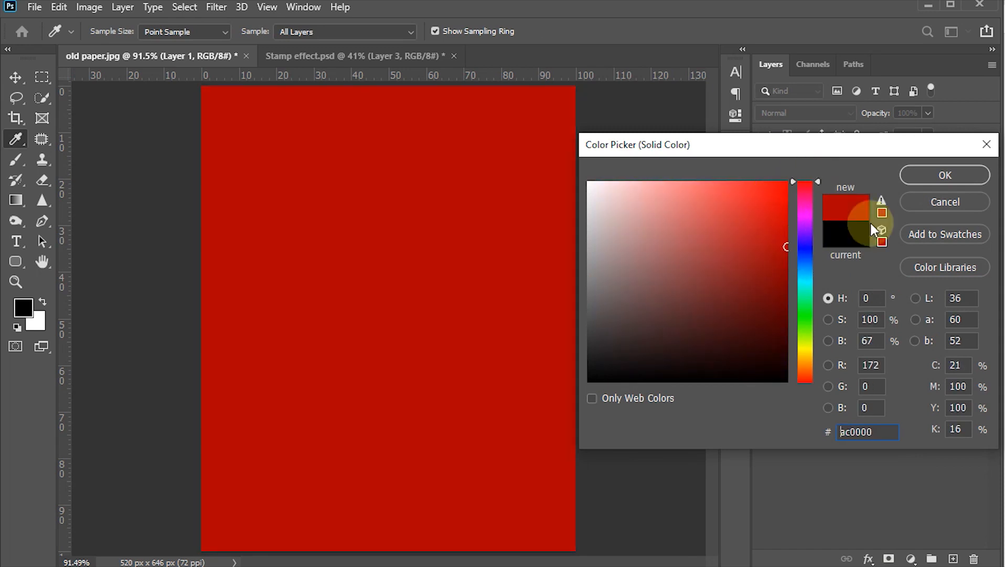
pyautogui.click(924, 175)
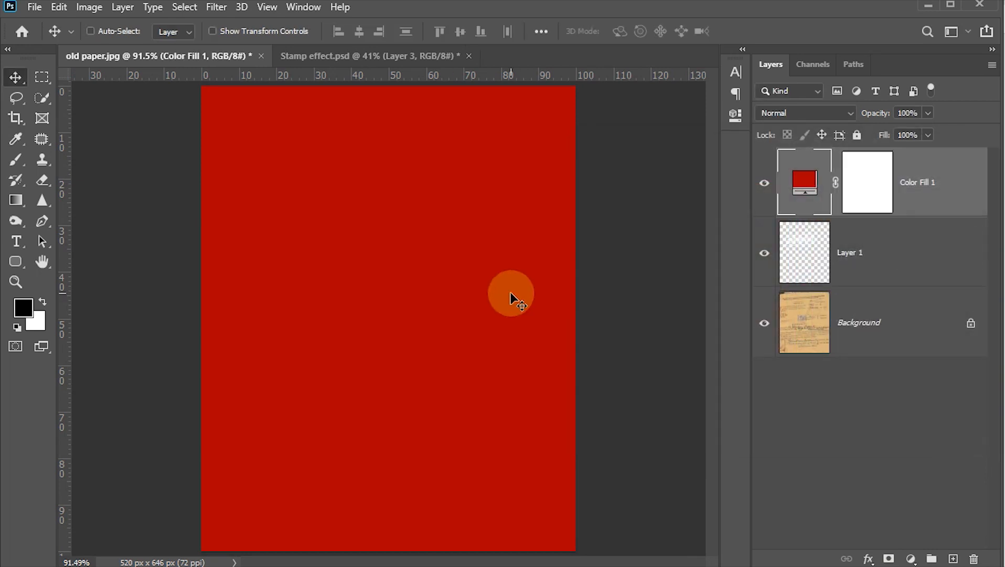
# Clip the red Color Fill 1 layer to the stamp layer below it with a clipping mask.
pyautogui.rightClick(959, 189)
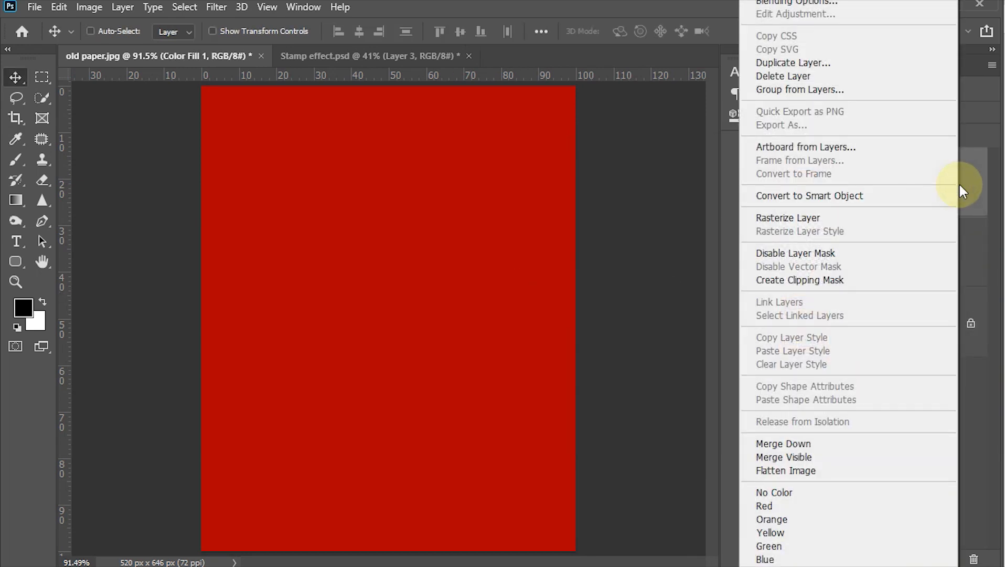
pyautogui.click(821, 280)
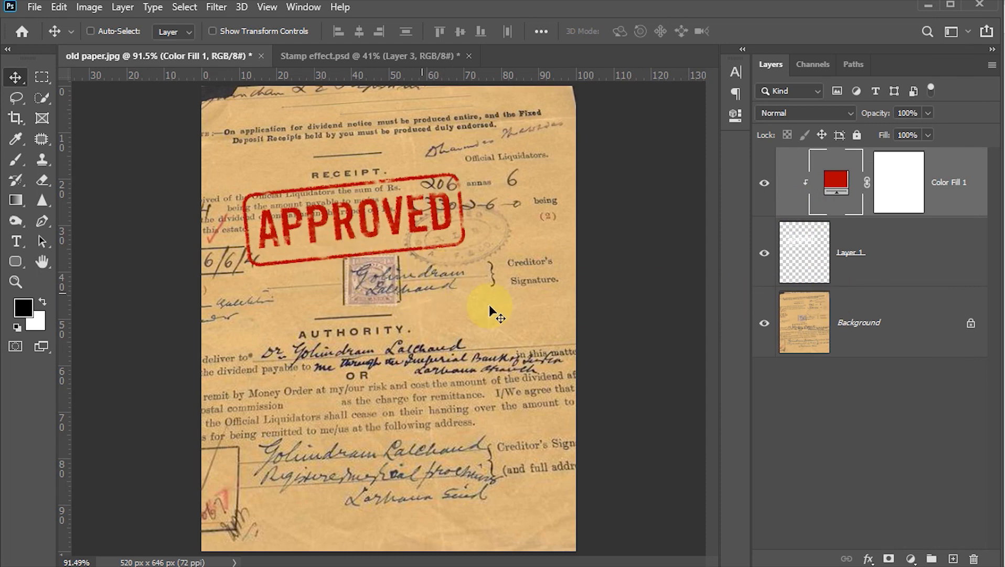
# Set the stamp layer's Blend If Underlying Layer highlight range to a split of 204 / 215.
pyautogui.doubleClick(941, 253)
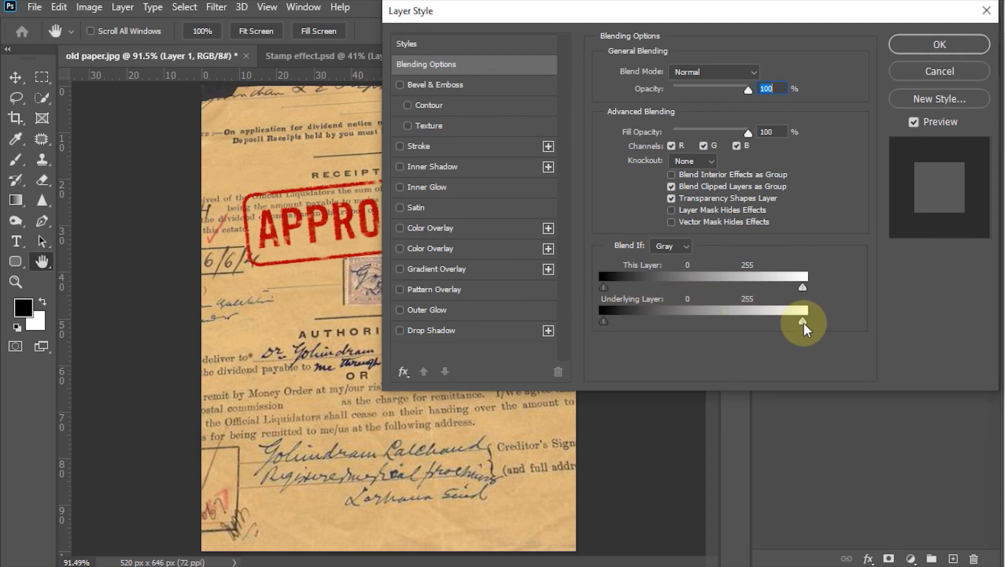
pyautogui.moveTo(801, 321); pyautogui.dragTo(790, 319)
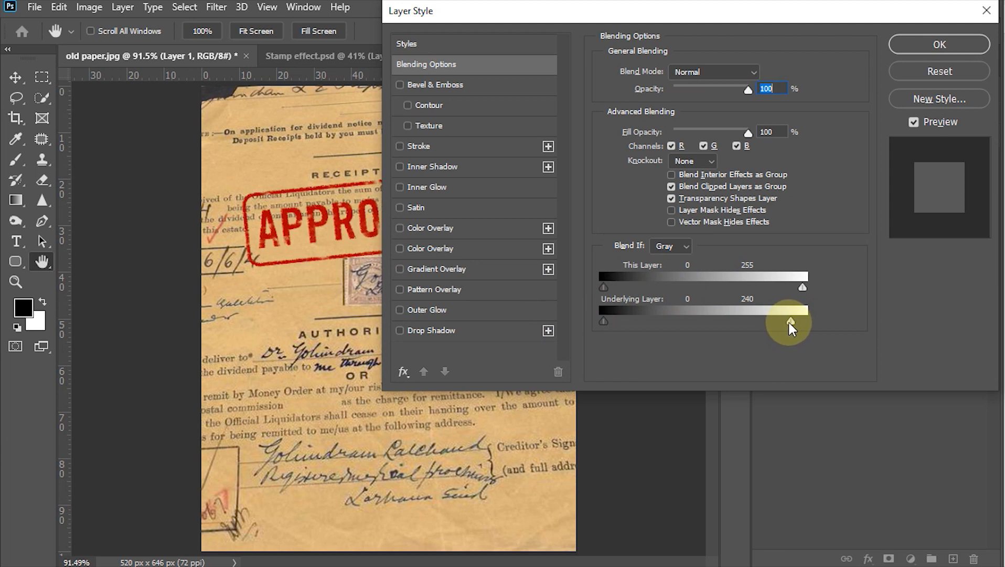
pyautogui.moveTo(788, 322); pyautogui.dragTo(784, 320)
pyautogui.moveTo(762, 327)
pyautogui.mouseDown()
pyautogui.moveTo(729, 330)
pyautogui.moveTo(750, 333)
pyautogui.mouseUp()
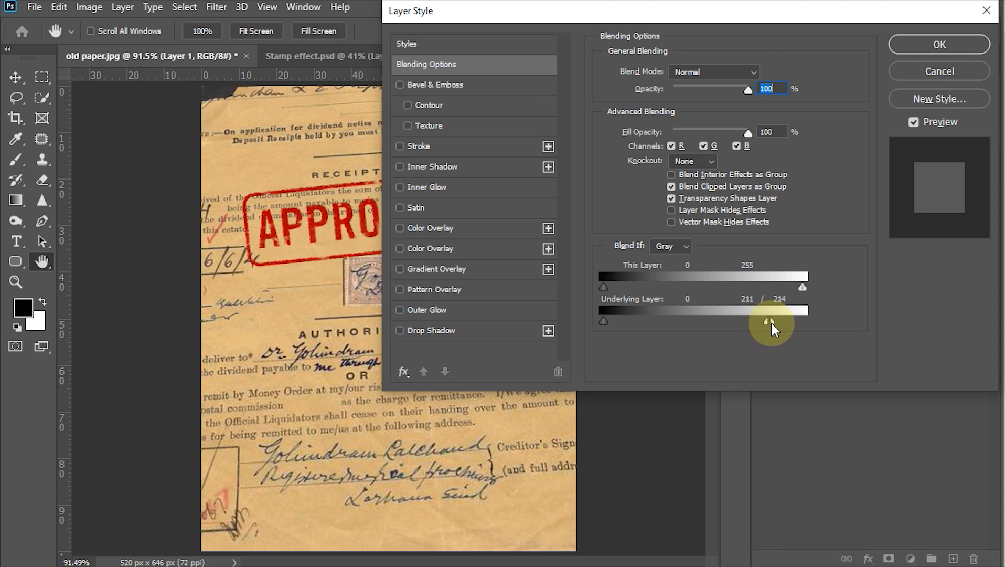
pyautogui.moveTo(761, 319)
pyautogui.mouseDown()
pyautogui.moveTo(716, 331)
pyautogui.moveTo(770, 330)
pyautogui.mouseUp()
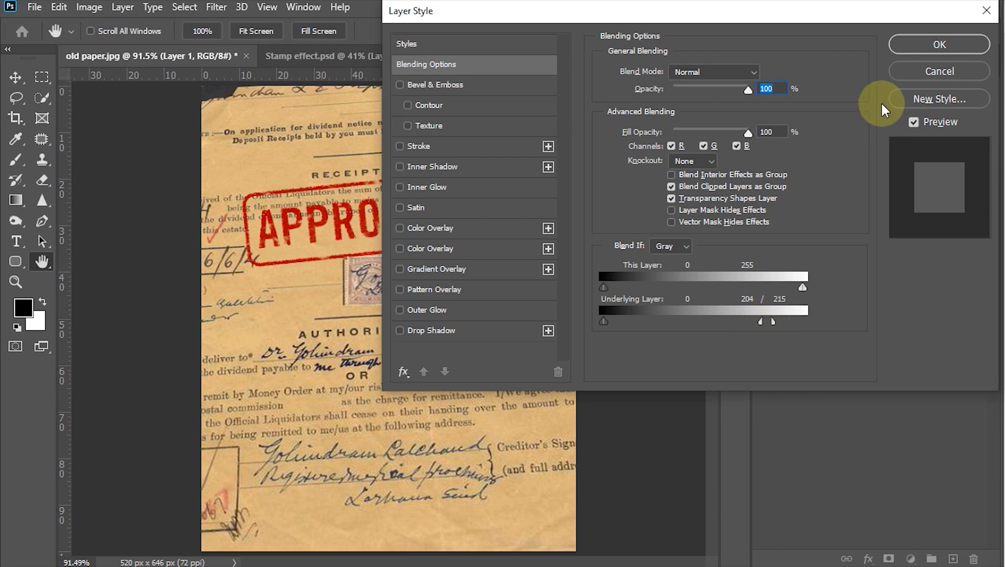
pyautogui.click(907, 47)
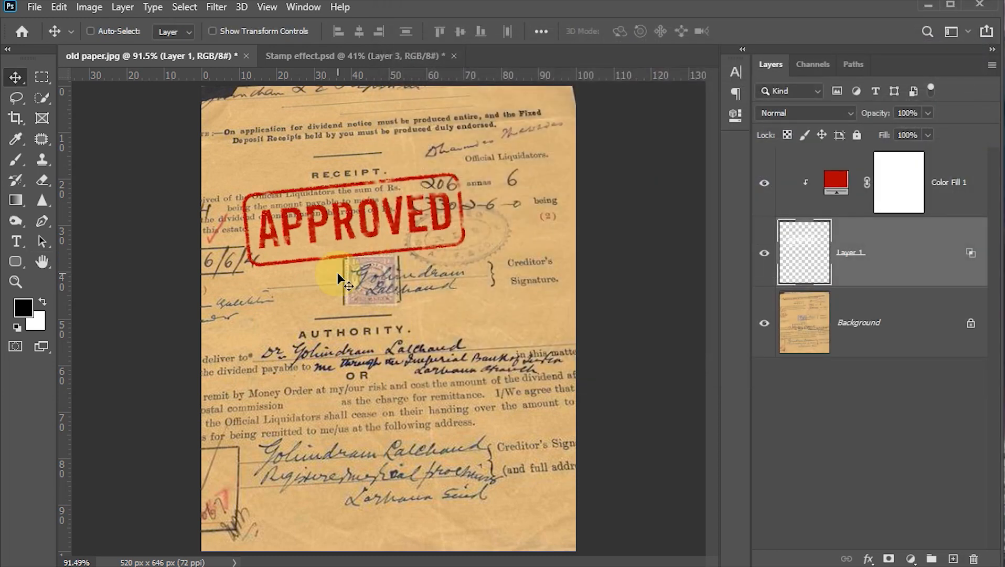
# Apply a Perspective transform of about 3.3° to the stamp layer, widening the stamp's lower edge.
pyautogui.press('z')
pyautogui.moveTo(341, 221); pyautogui.dragTo(372, 265)
pyautogui.hotkey('ctrl', '0')
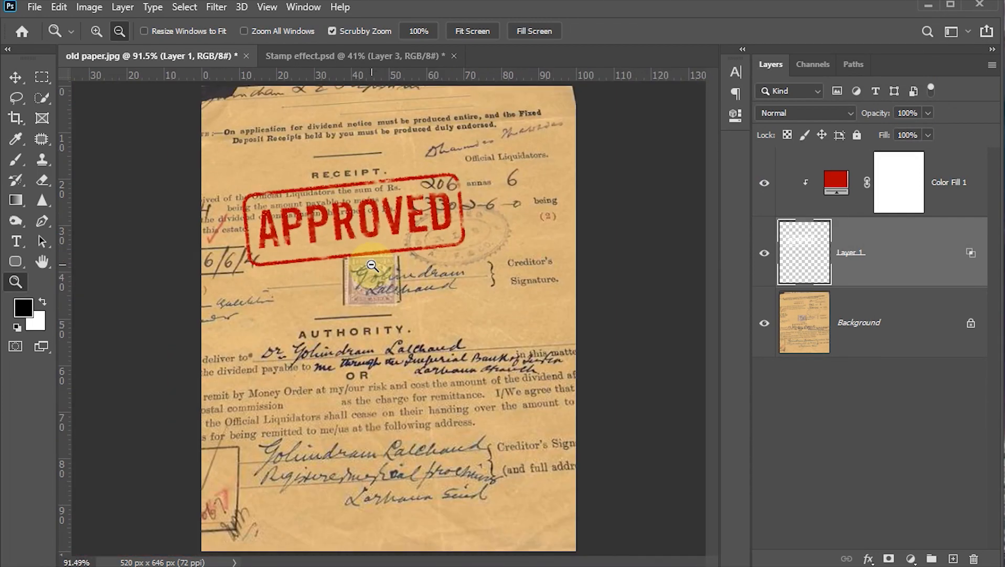
pyautogui.press('v')
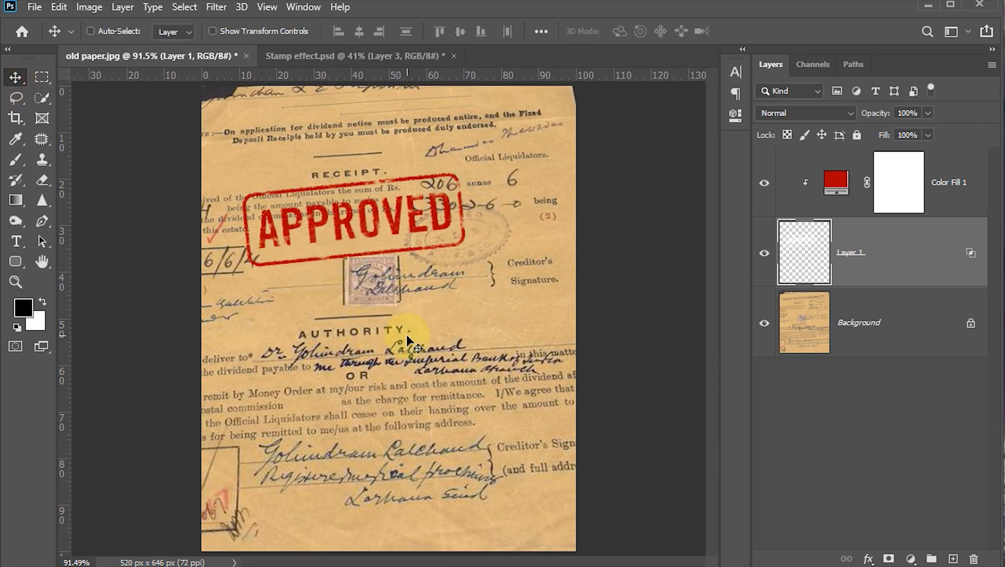
pyautogui.hotkey('ctrl', 't')
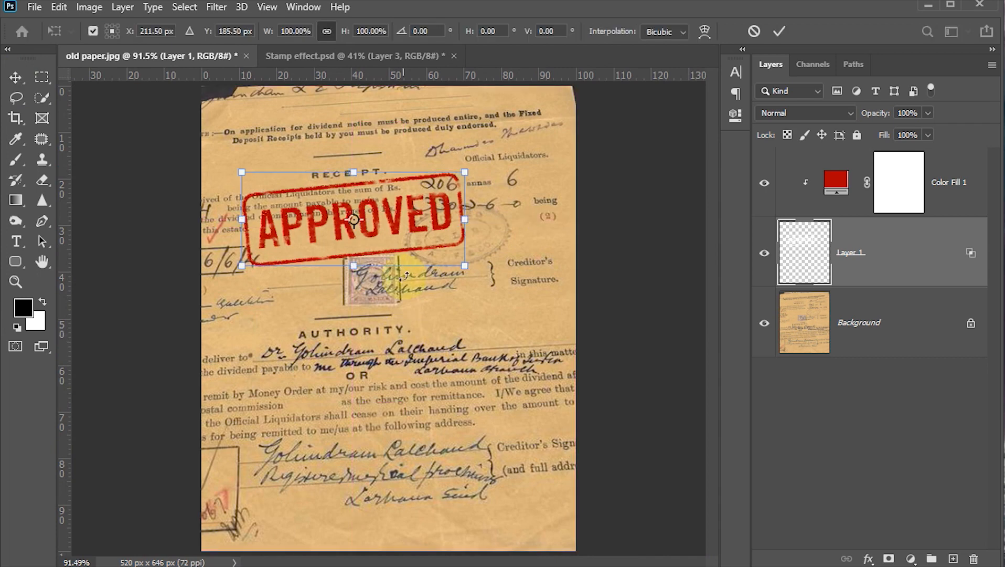
pyautogui.rightClick(395, 218)
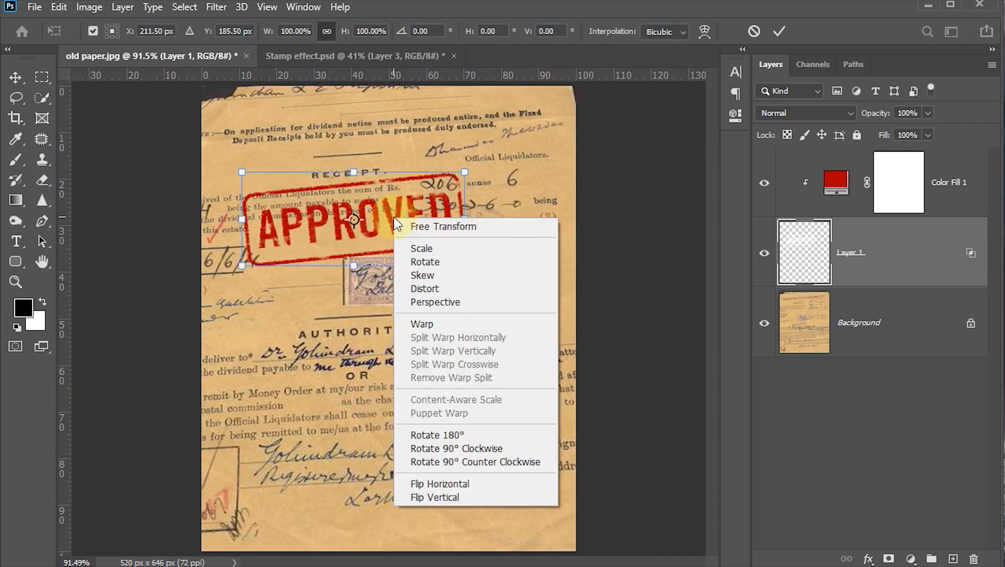
pyautogui.click(443, 302)
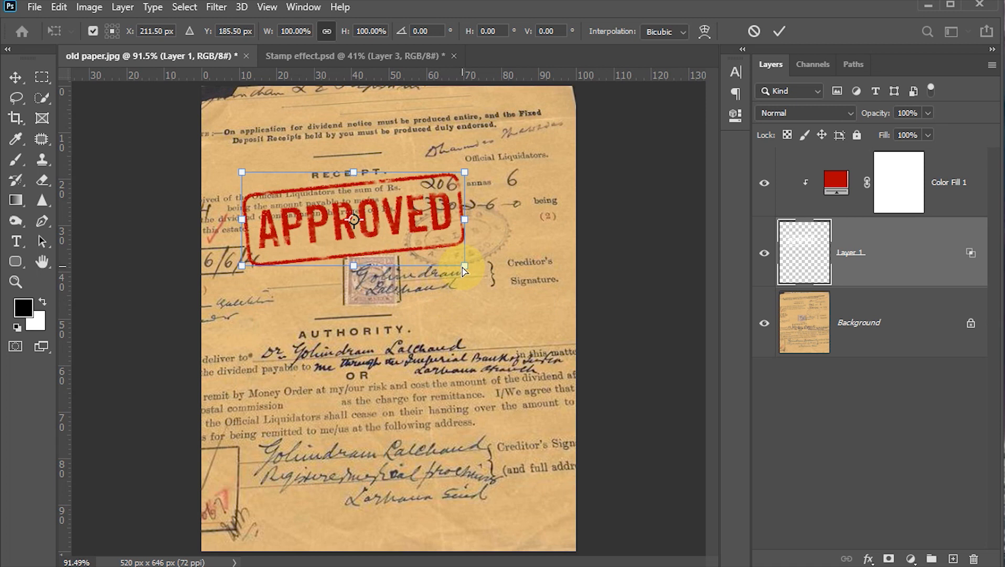
pyautogui.moveTo(464, 268); pyautogui.dragTo(472, 270)
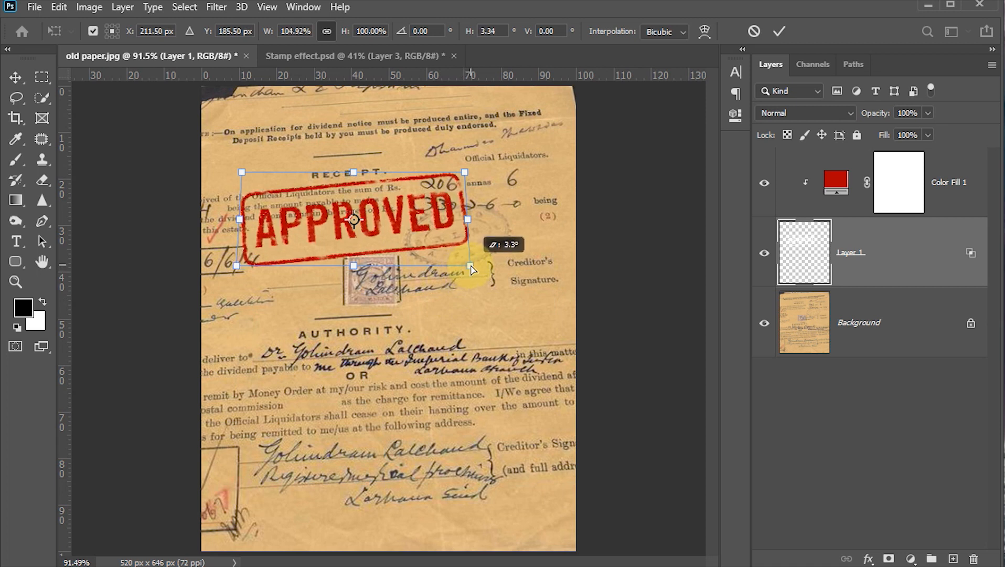
pyautogui.click(779, 31)
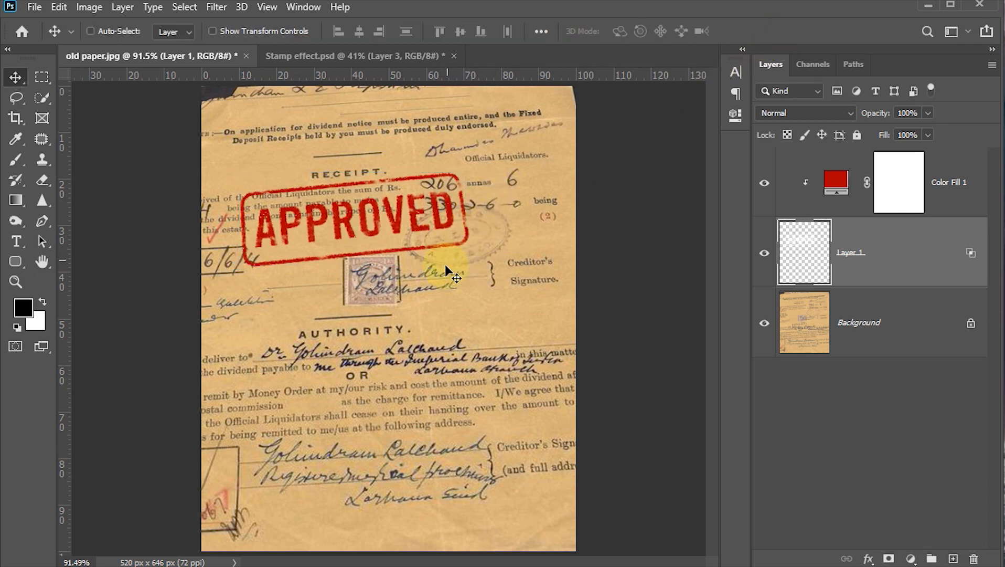
# Scale the stamp to 82%, rotate it about -3.3°, and place it between the RECEIPT heading and the postage stamp.
pyautogui.press('ctrl')
pyautogui.hotkey('ctrl', 't')
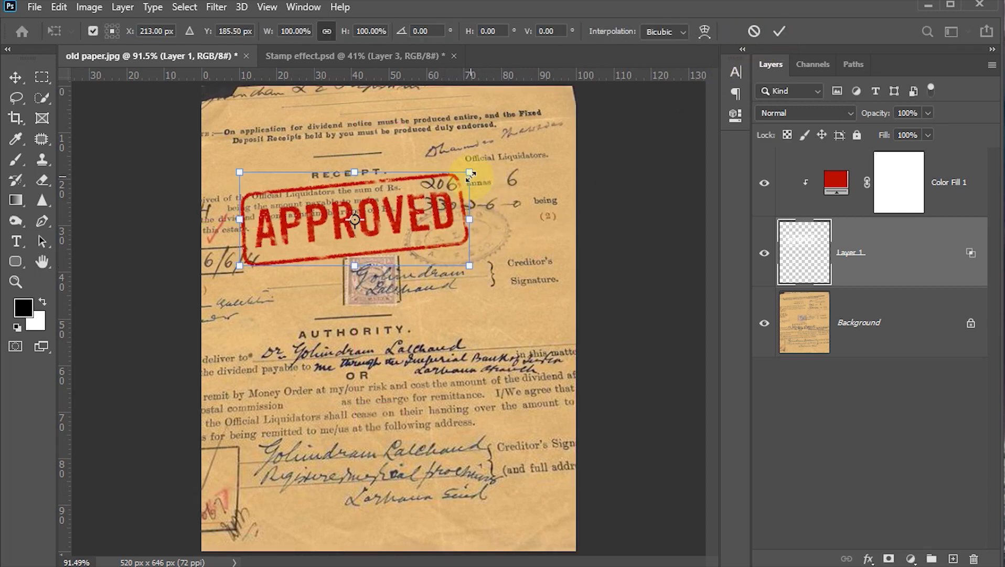
pyautogui.moveTo(469, 174); pyautogui.dragTo(428, 188)
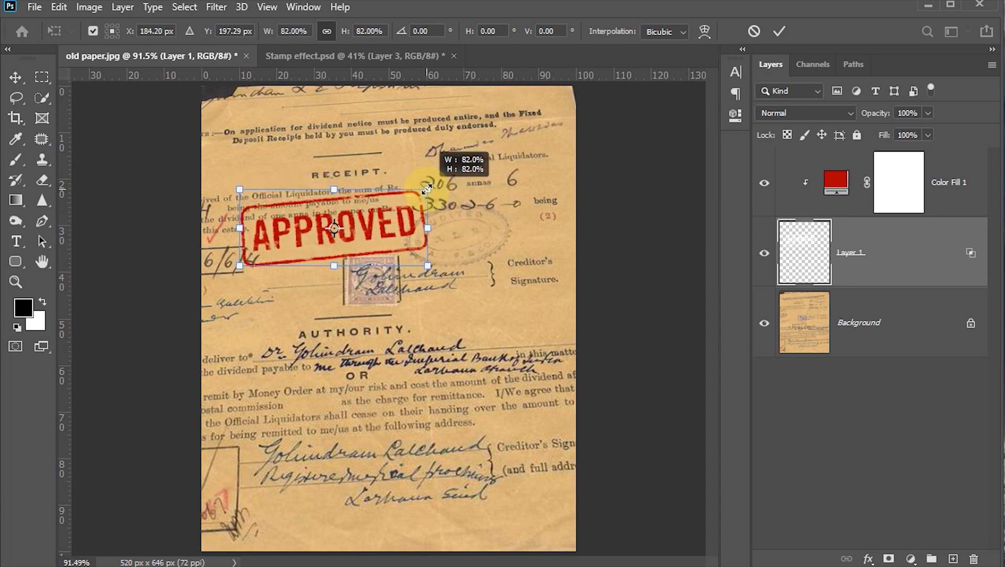
pyautogui.moveTo(382, 225); pyautogui.dragTo(390, 219)
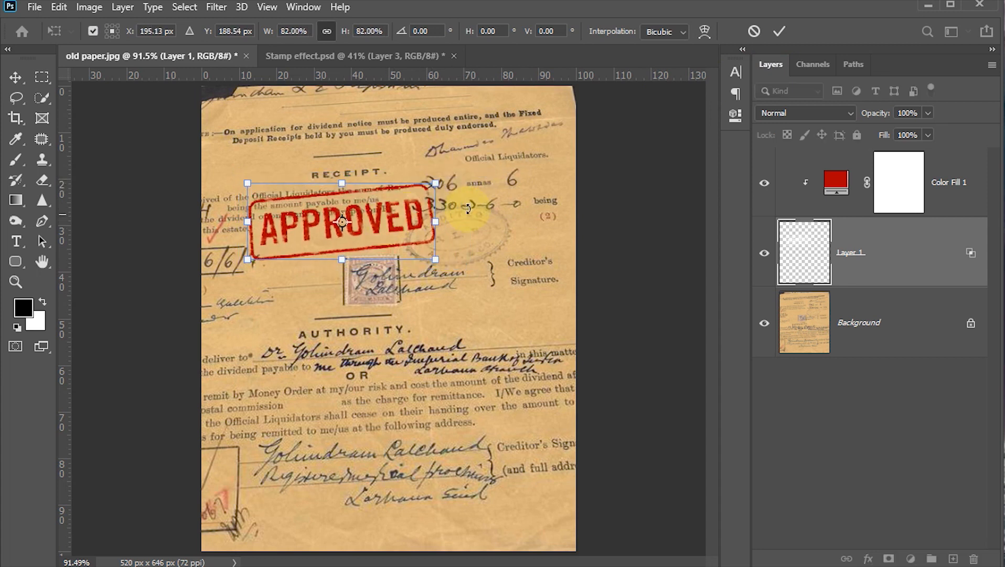
pyautogui.moveTo(470, 205); pyautogui.dragTo(463, 206)
pyautogui.moveTo(406, 232); pyautogui.dragTo(404, 236)
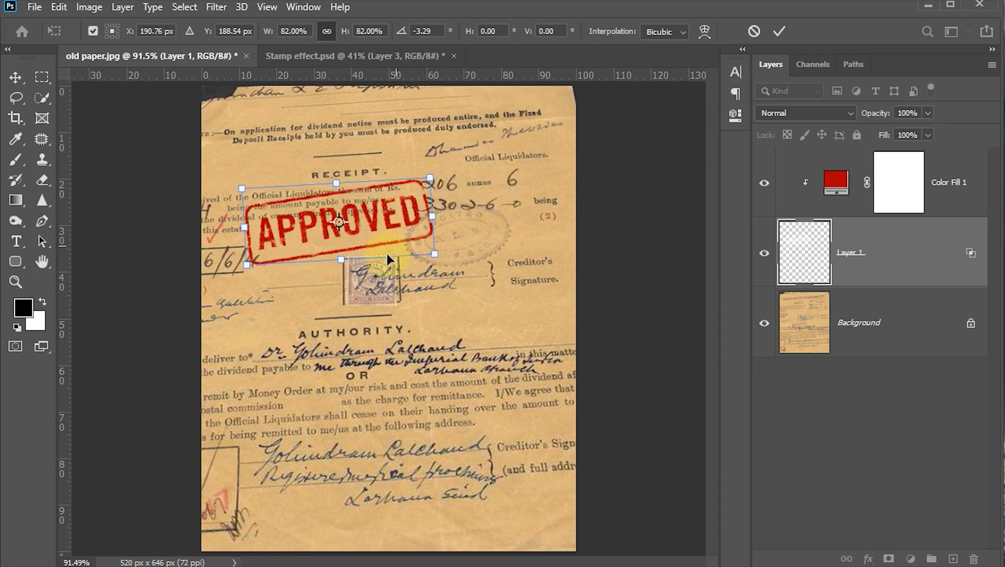
pyautogui.click(780, 32)
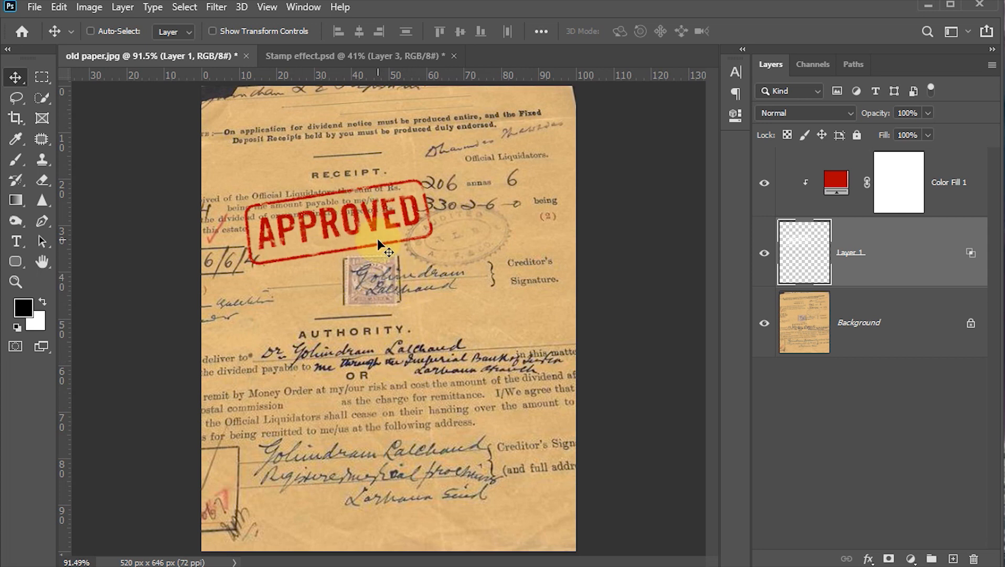
pyautogui.press('z')
pyautogui.moveTo(376, 244); pyautogui.dragTo(377, 250)
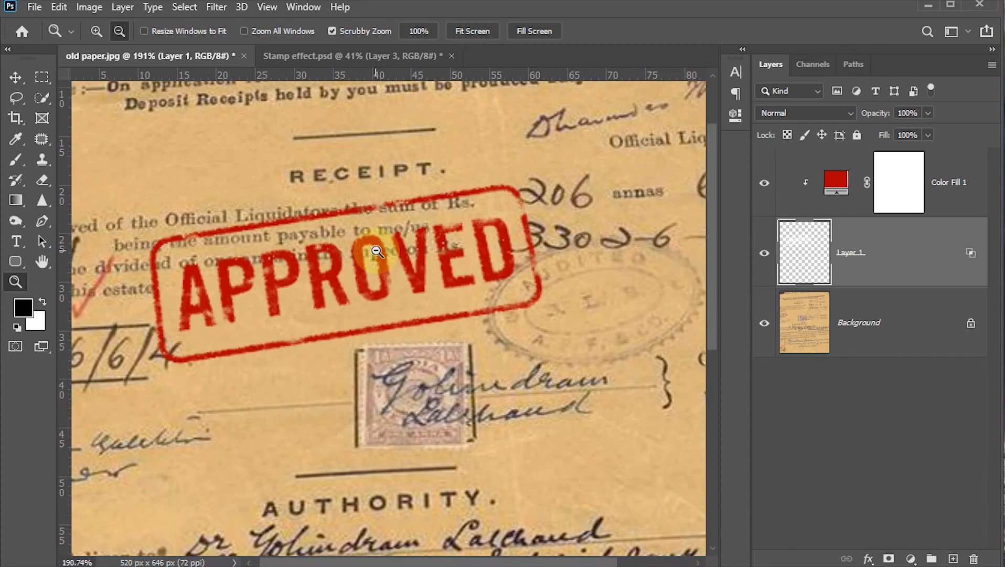
pyautogui.hotkey('ctrl', '0')
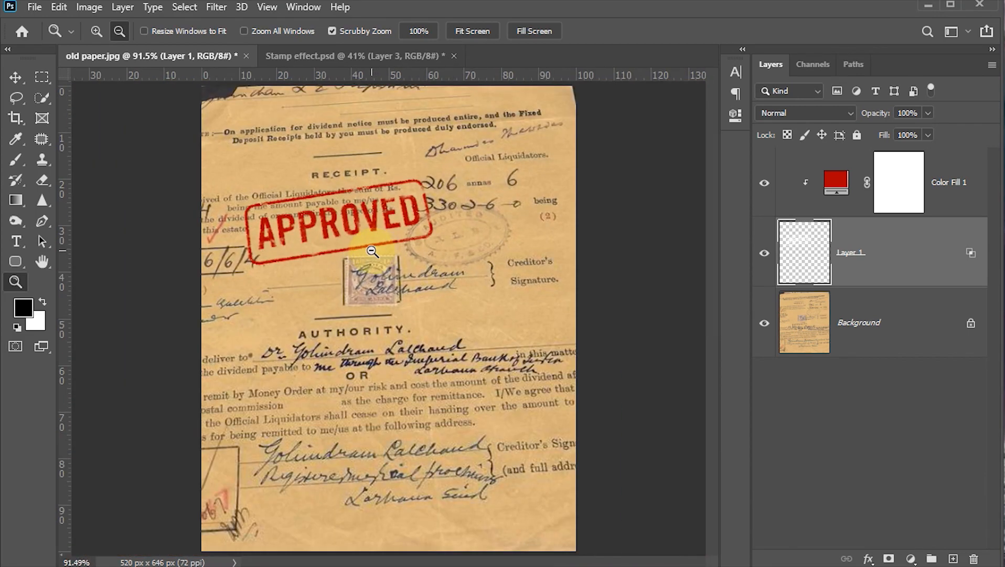